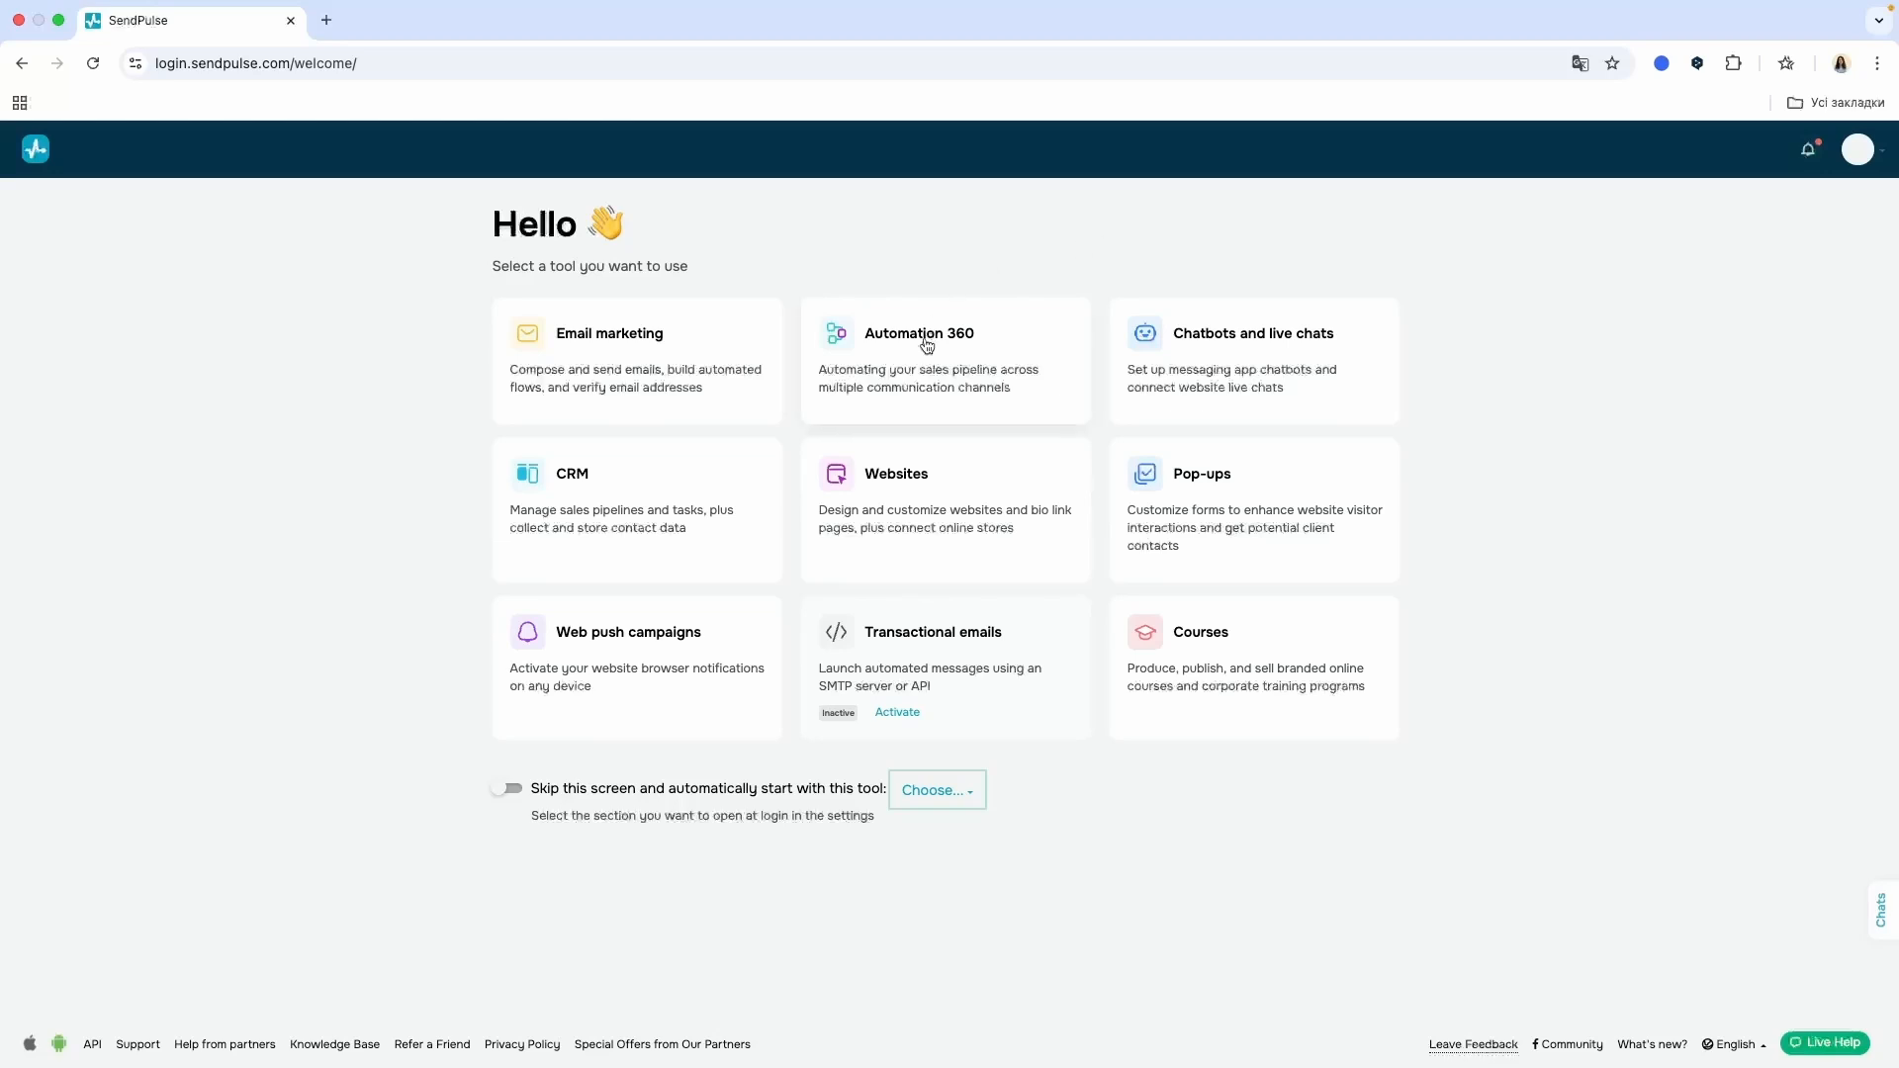
Get started with the Transactional emails tool and open its SMTP settings
{"action": "left_click", "coordinate": [961, 788]}
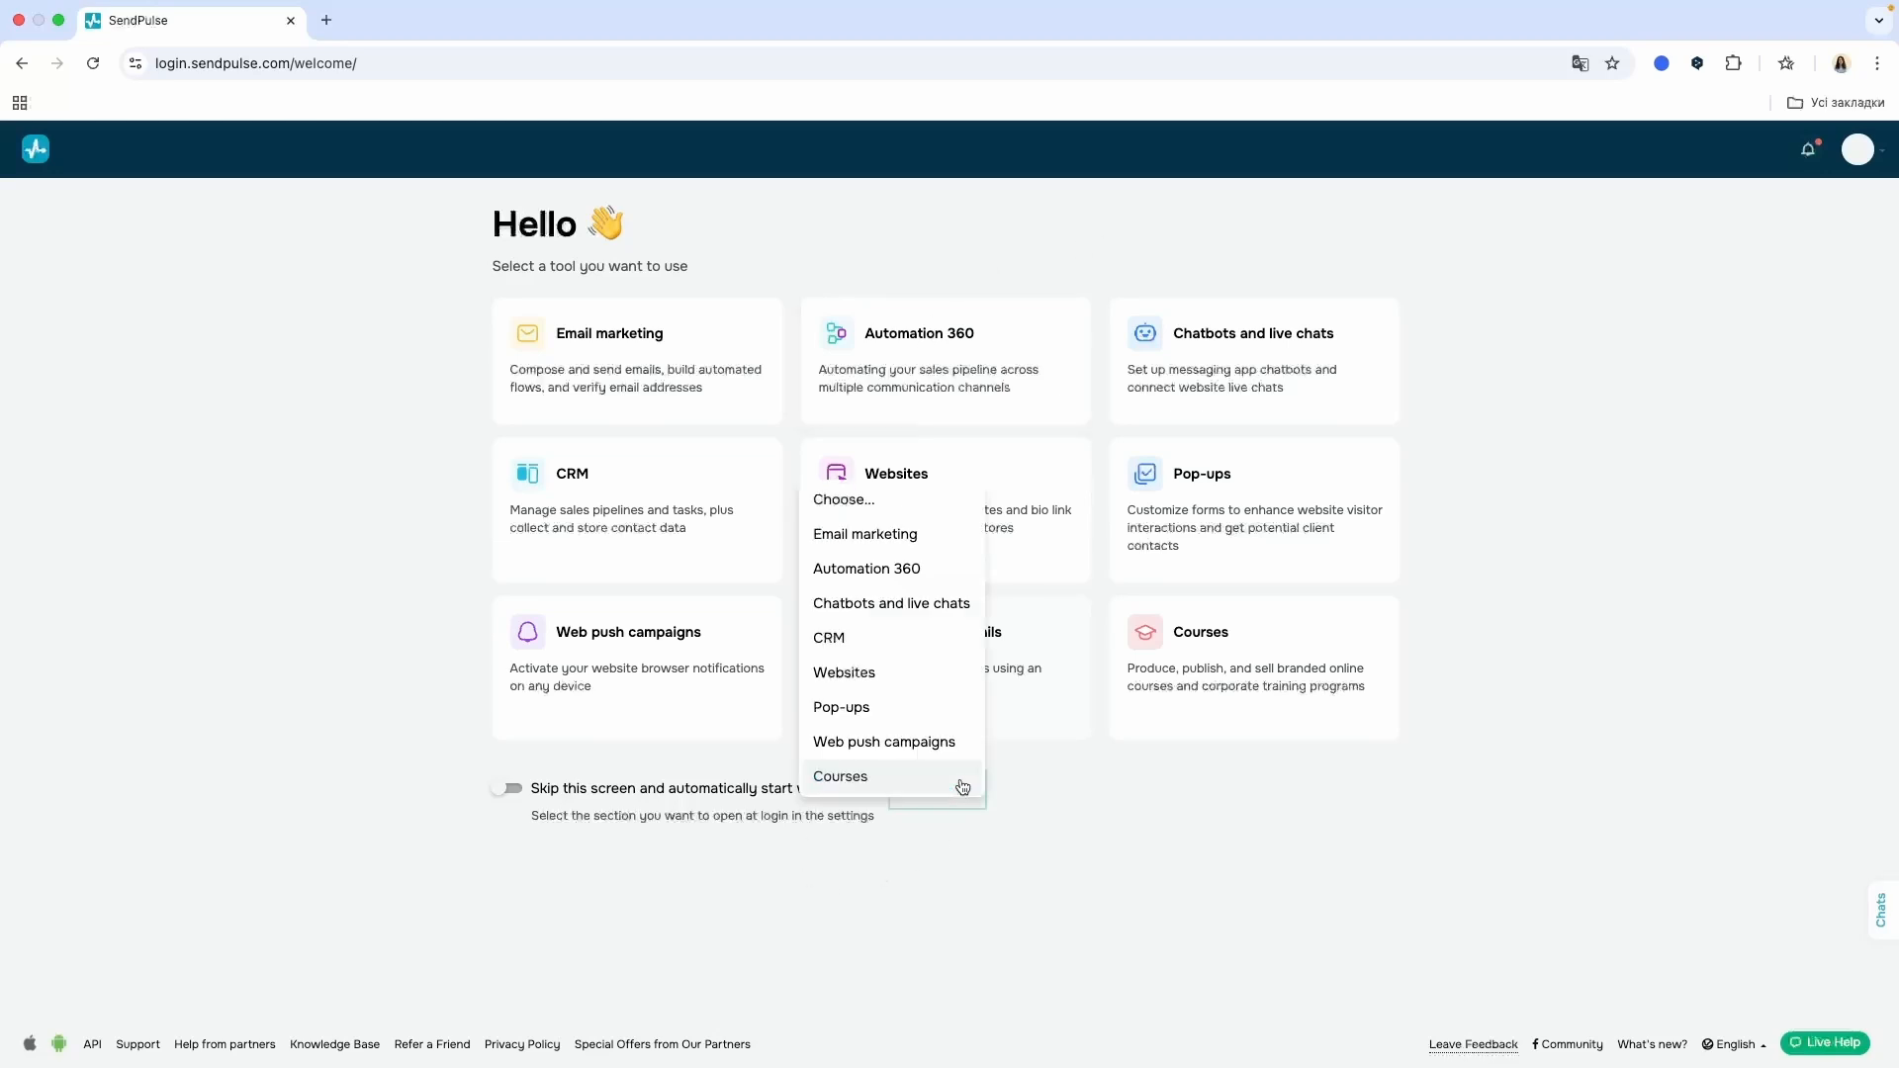
{"action": "left_click", "coordinate": [1012, 692]}
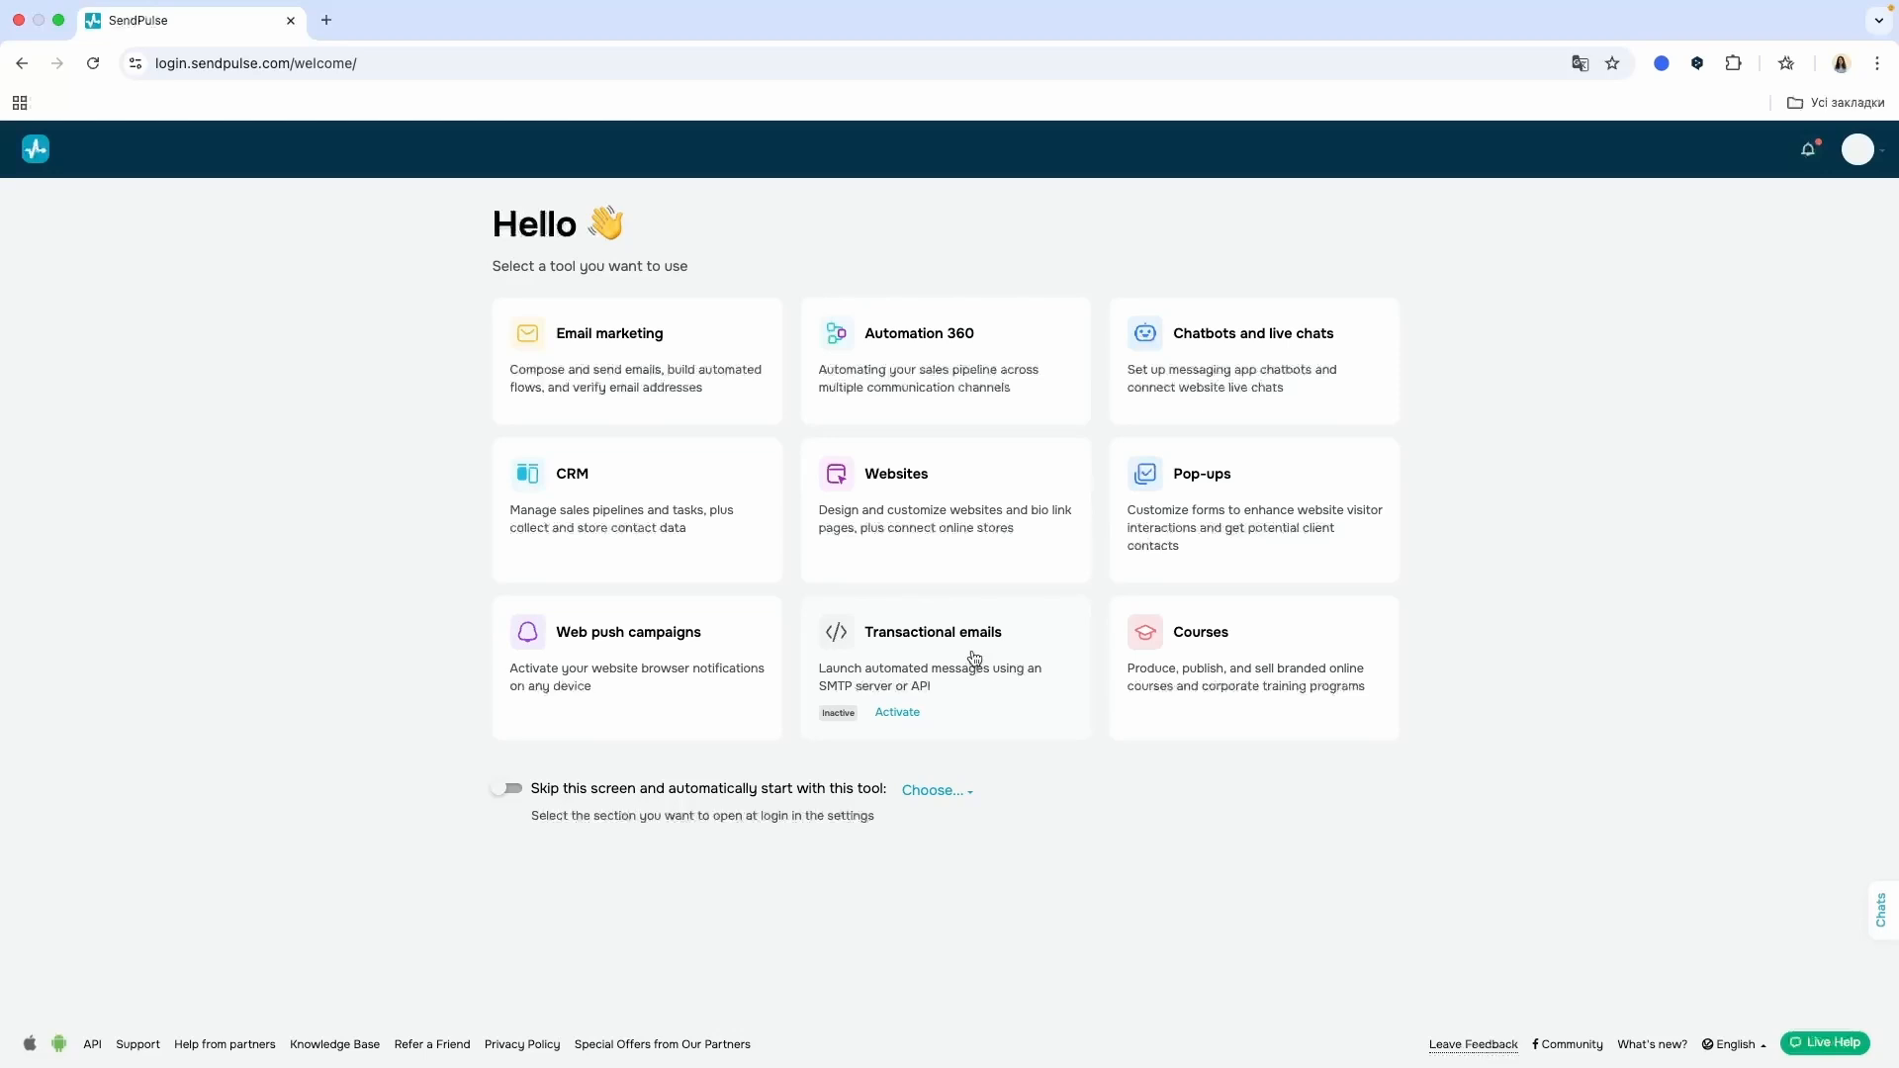
{"action": "left_click", "coordinate": [975, 657]}
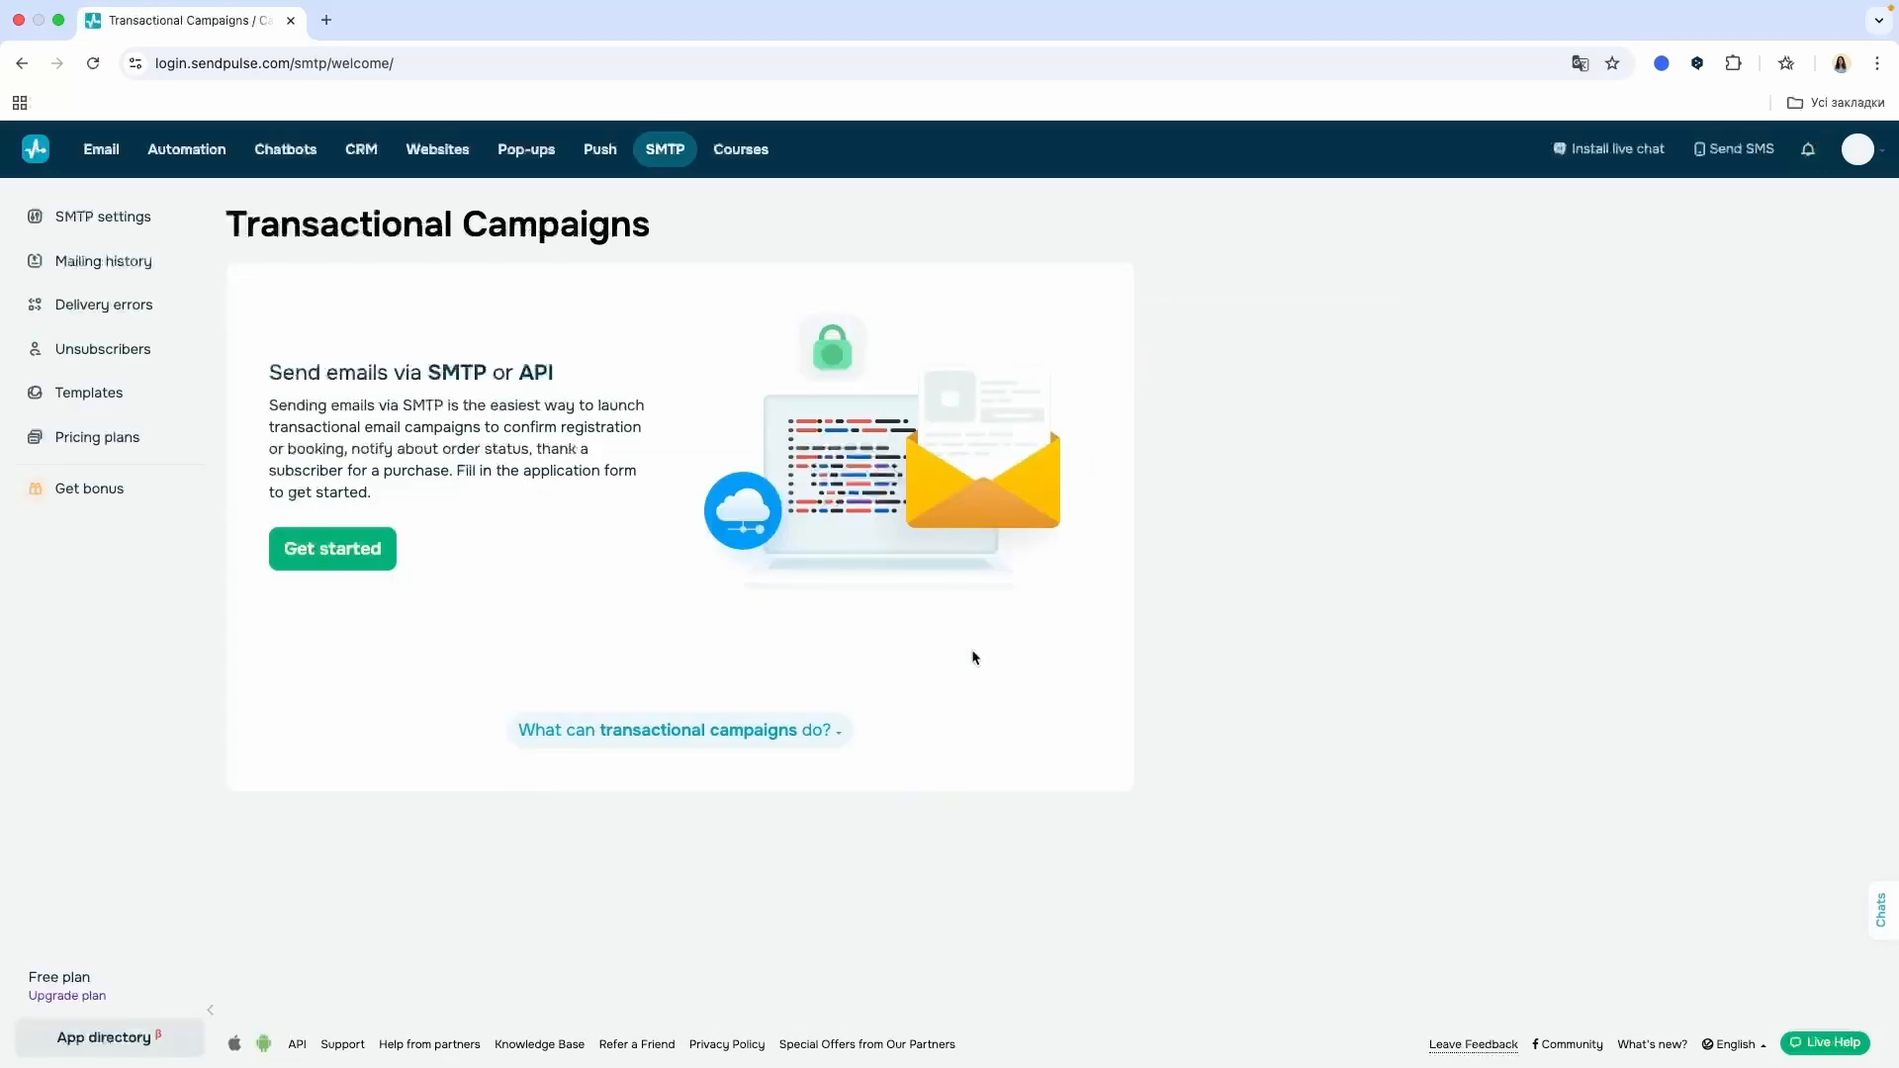
{"action": "left_click", "coordinate": [328, 546]}
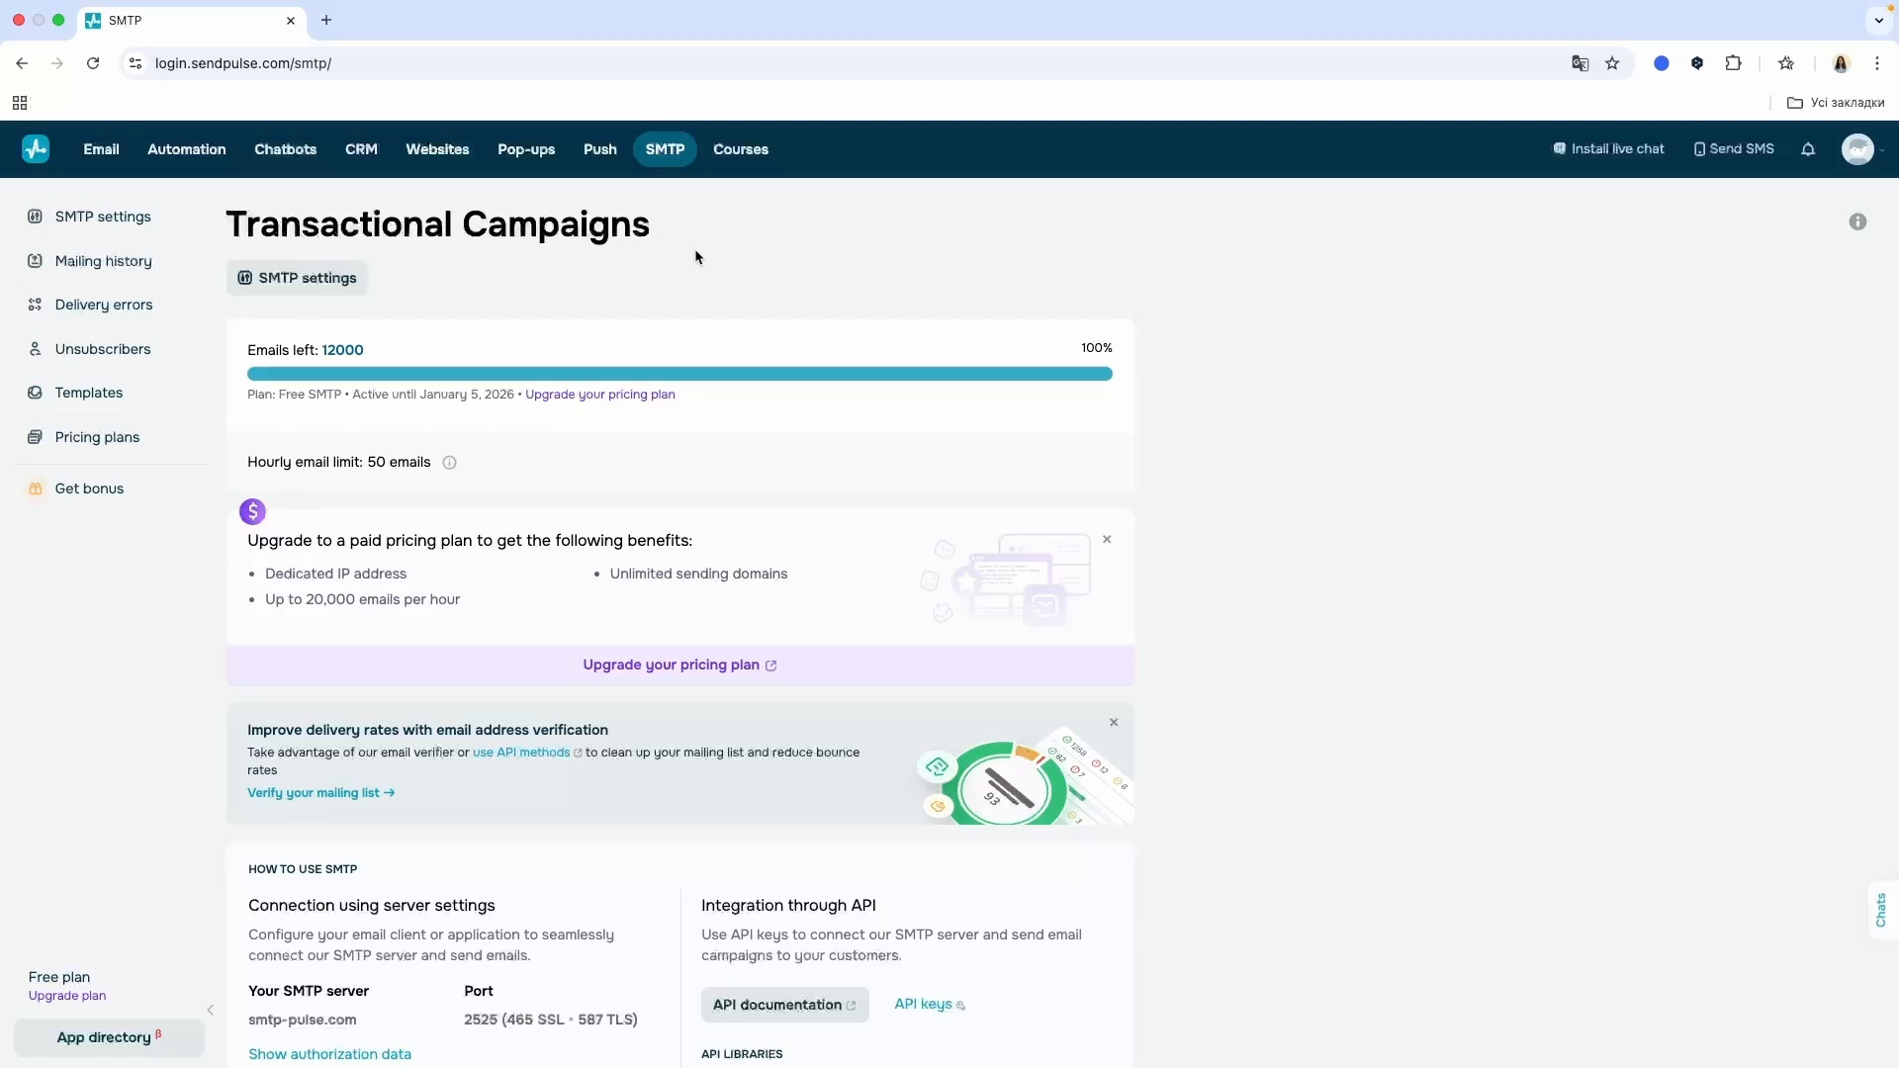
{"action": "left_click", "coordinate": [328, 276]}
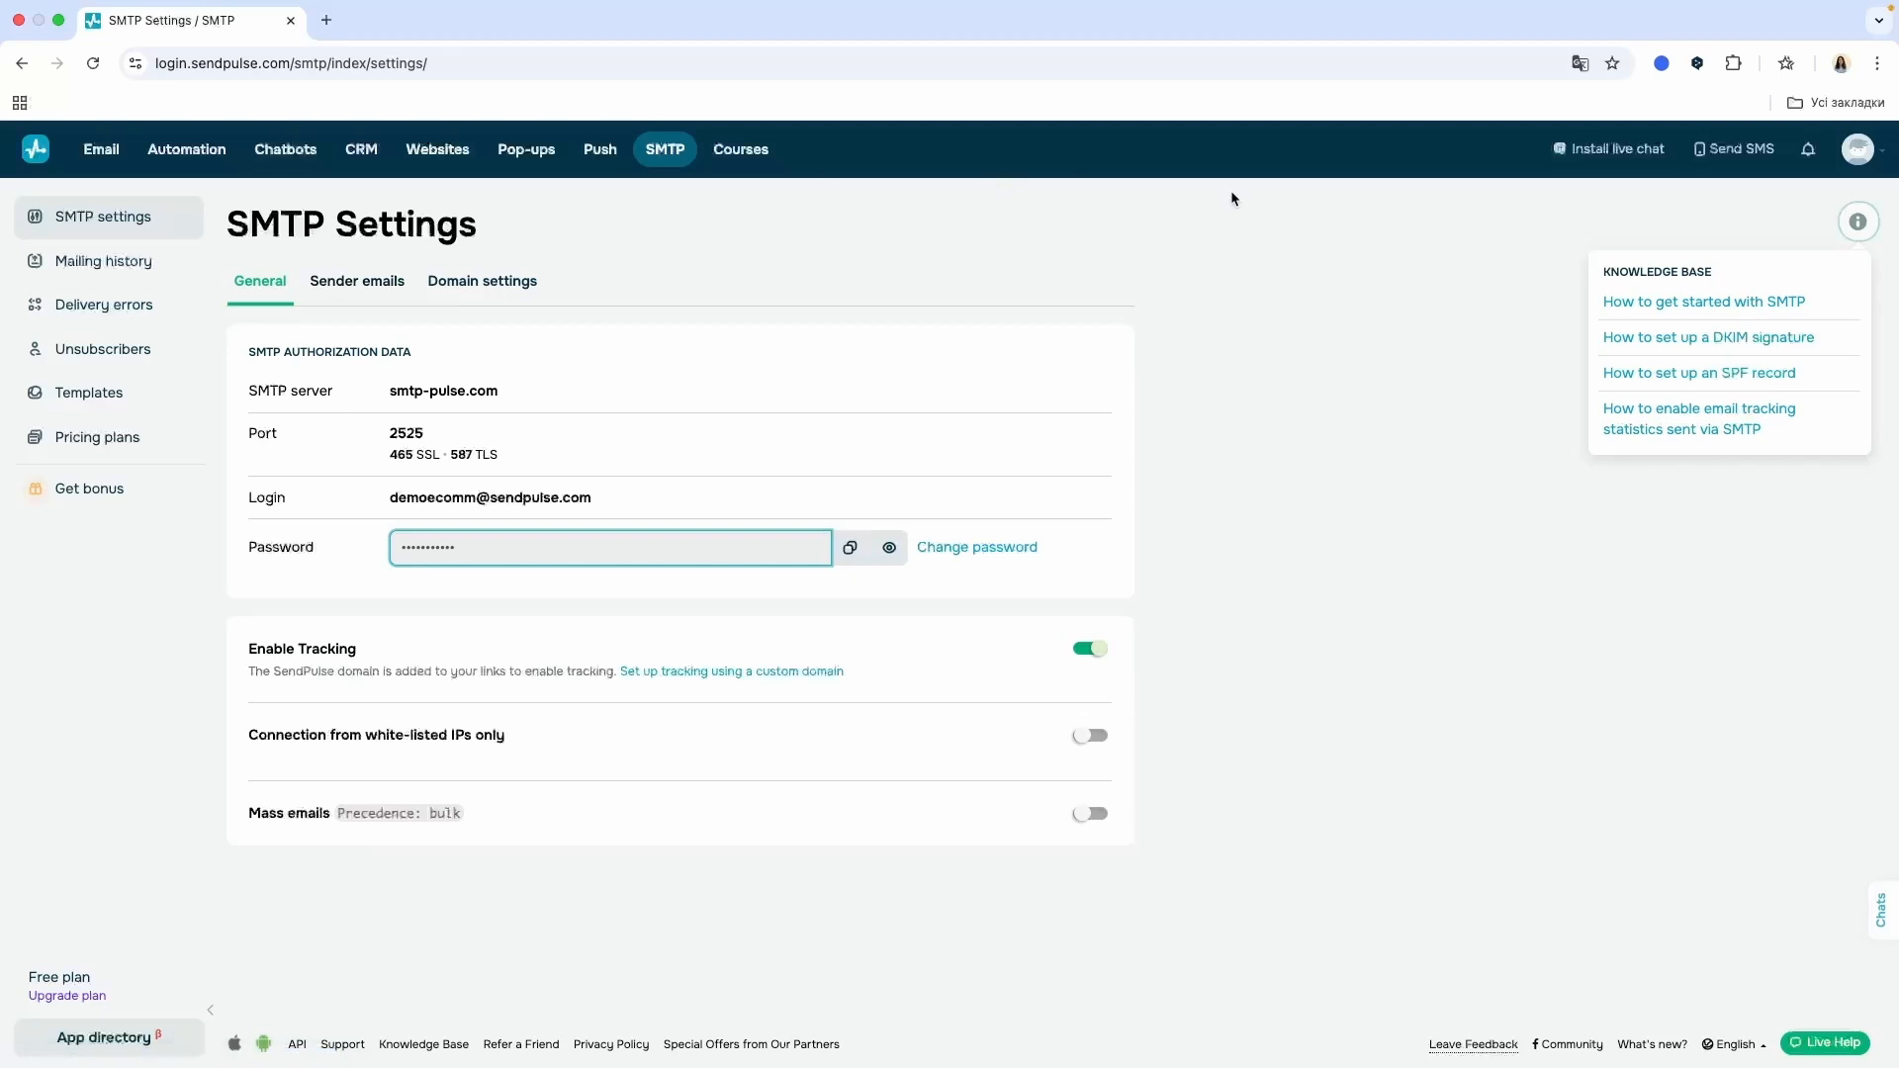
View the API section of the account settings with the keys and webhook options
{"action": "left_click", "coordinate": [1857, 151]}
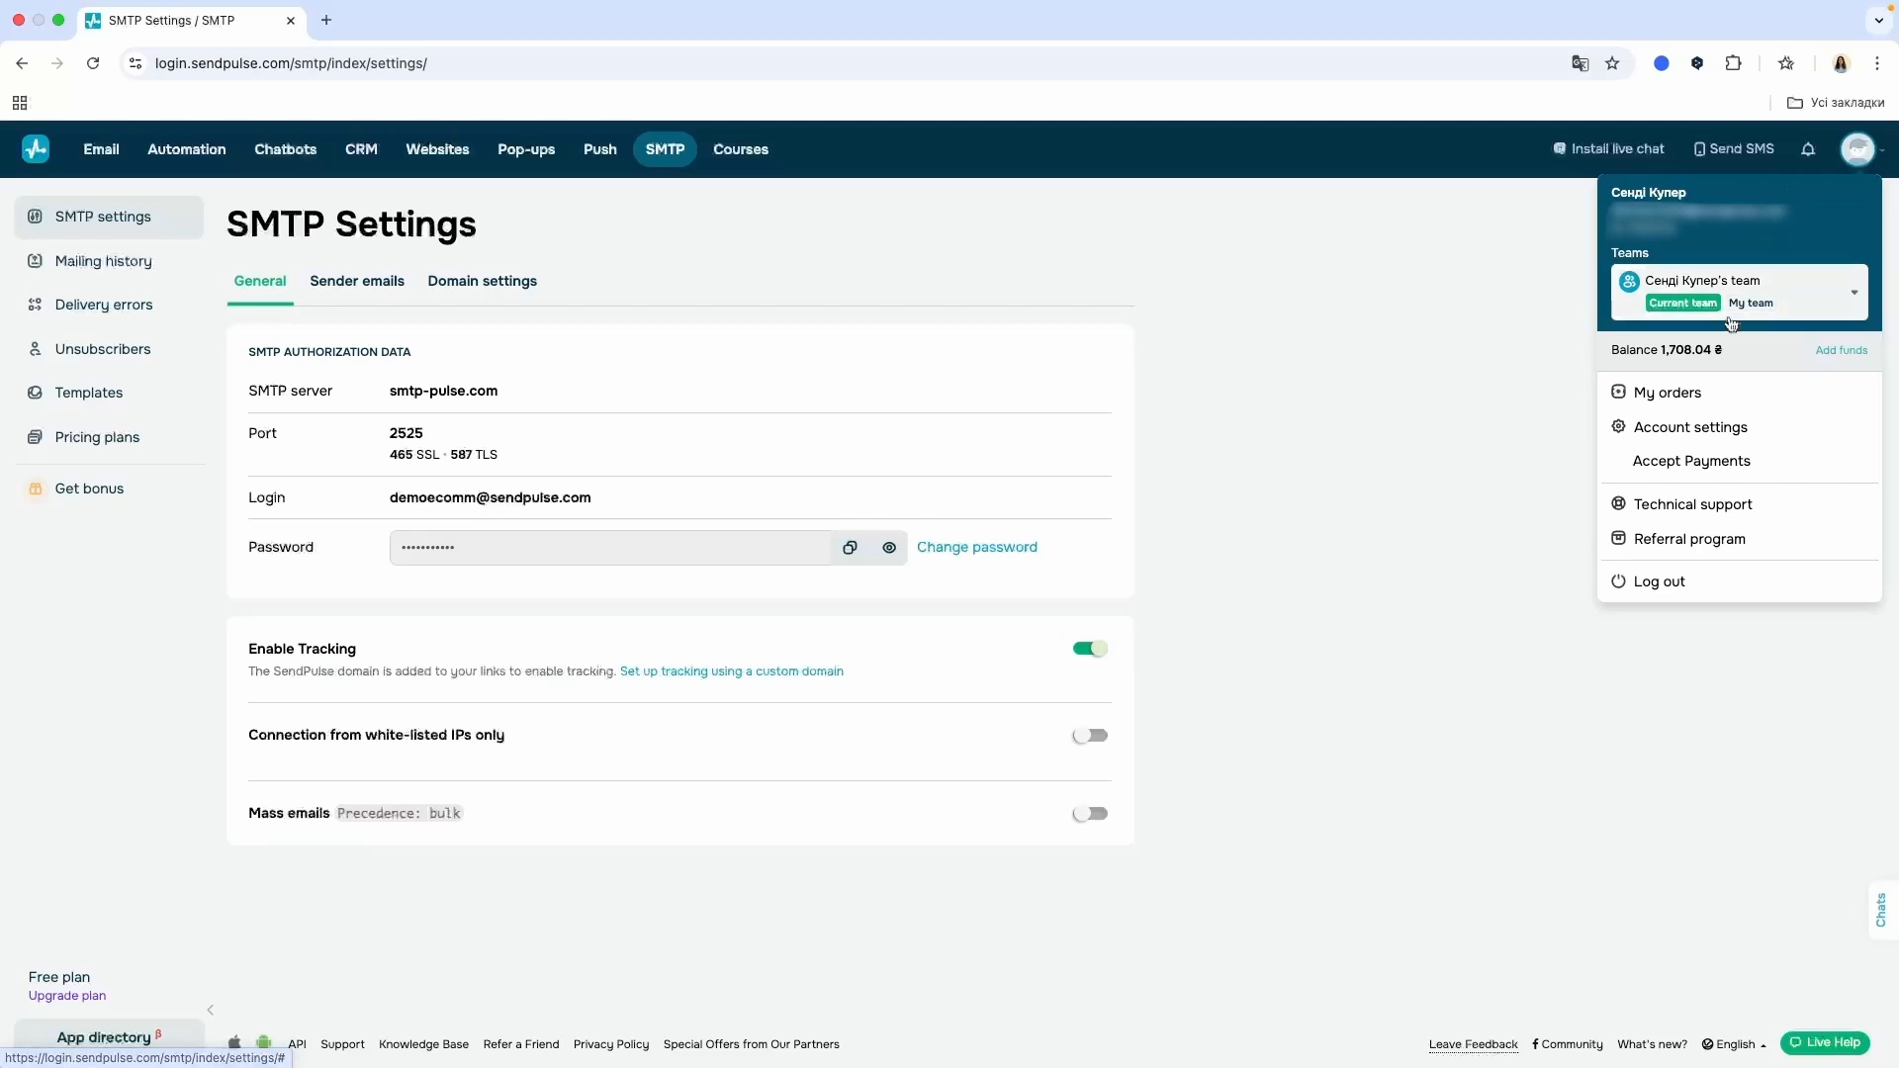
{"action": "left_click", "coordinate": [1703, 438]}
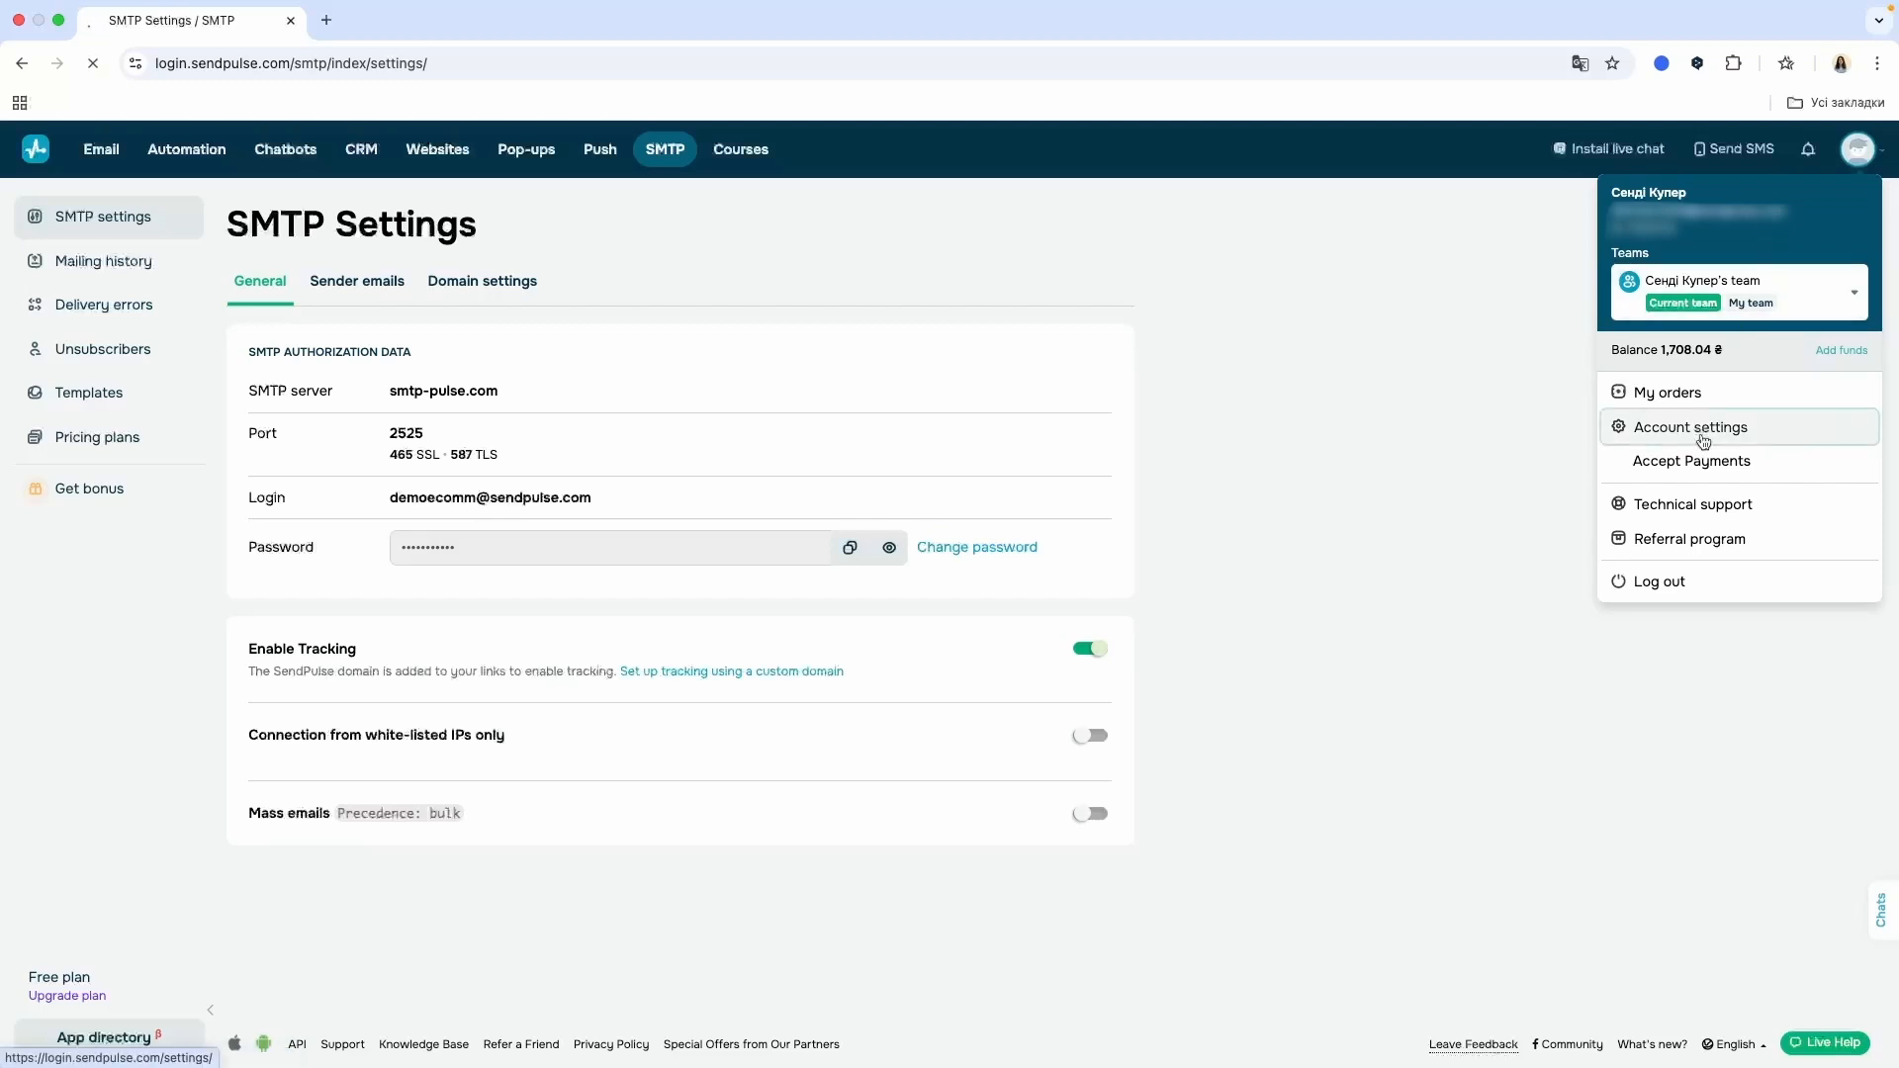
{"action": "left_click", "coordinate": [948, 278]}
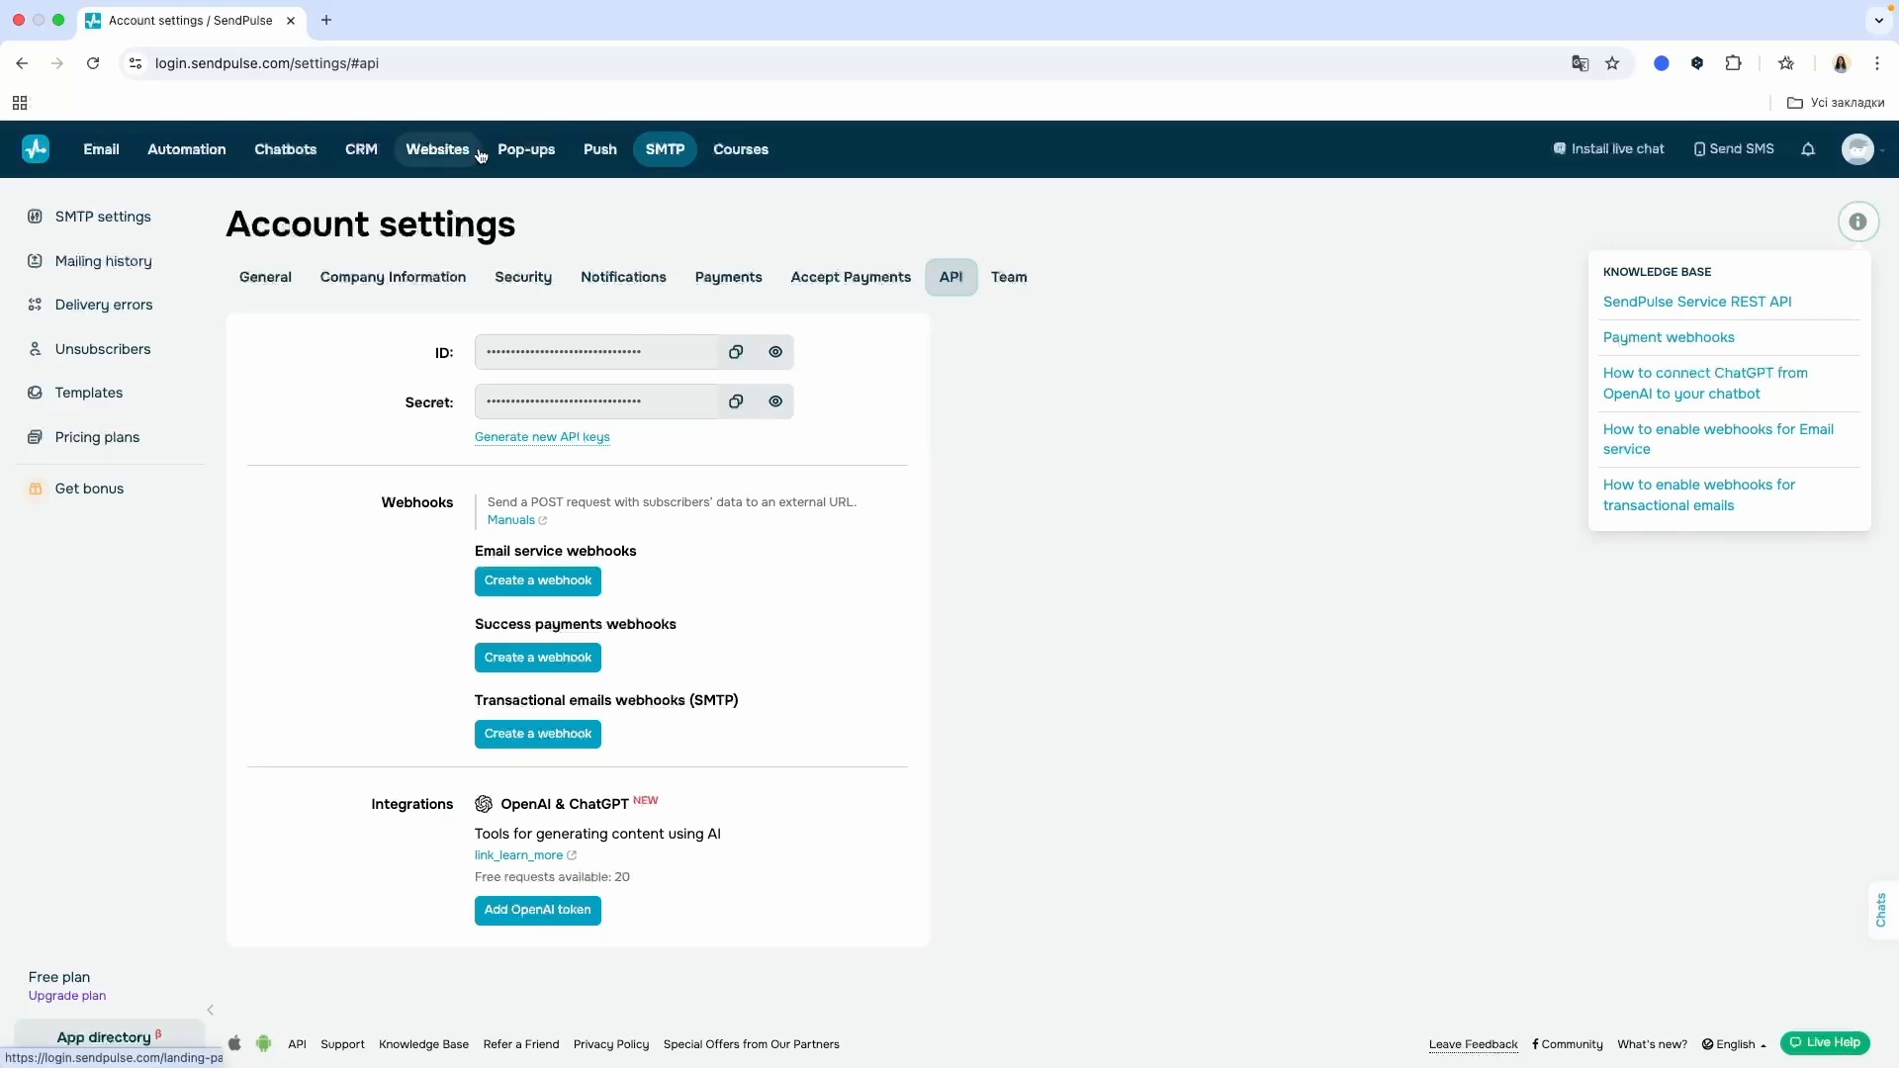
In the SMTP domain settings, view the form for connecting a sending domain and the DKIM record of domain.com.ua
{"action": "left_click", "coordinate": [669, 151]}
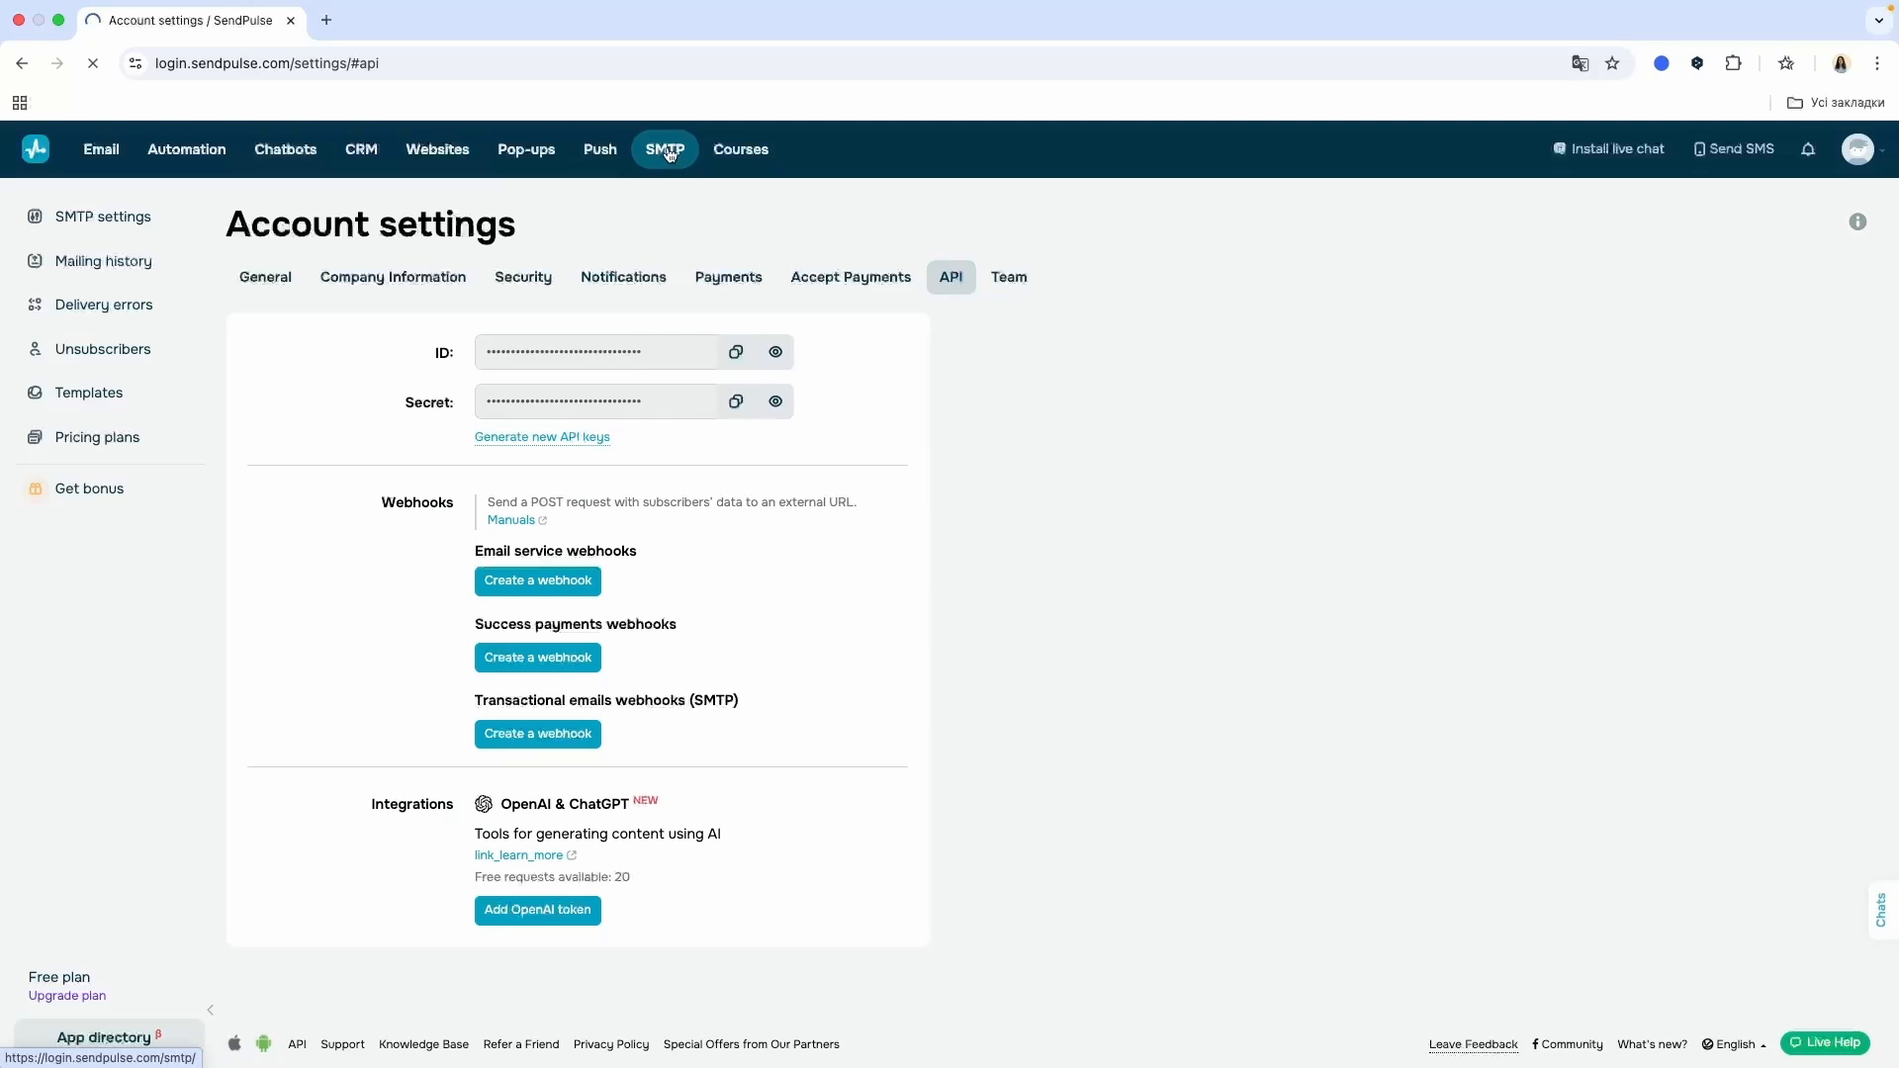
{"action": "left_click", "coordinate": [344, 550]}
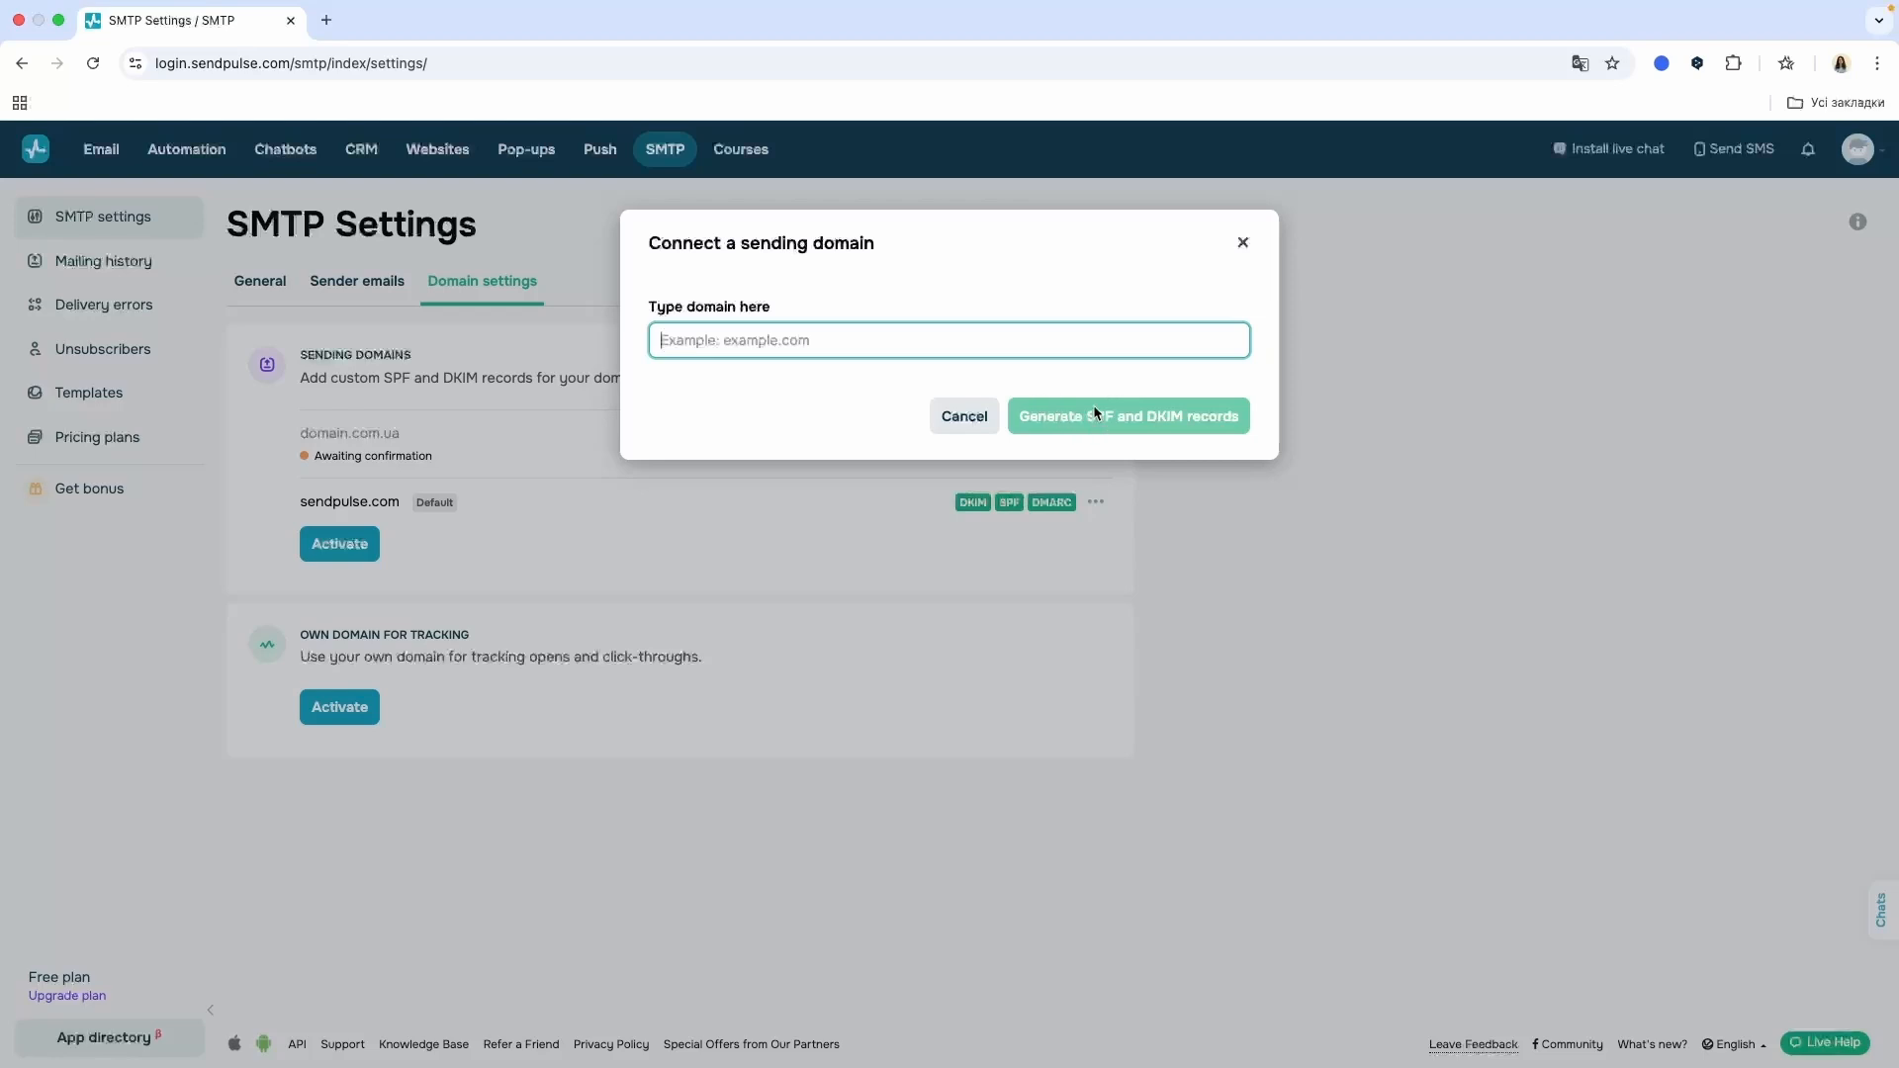
{"action": "left_click", "coordinate": [1243, 244]}
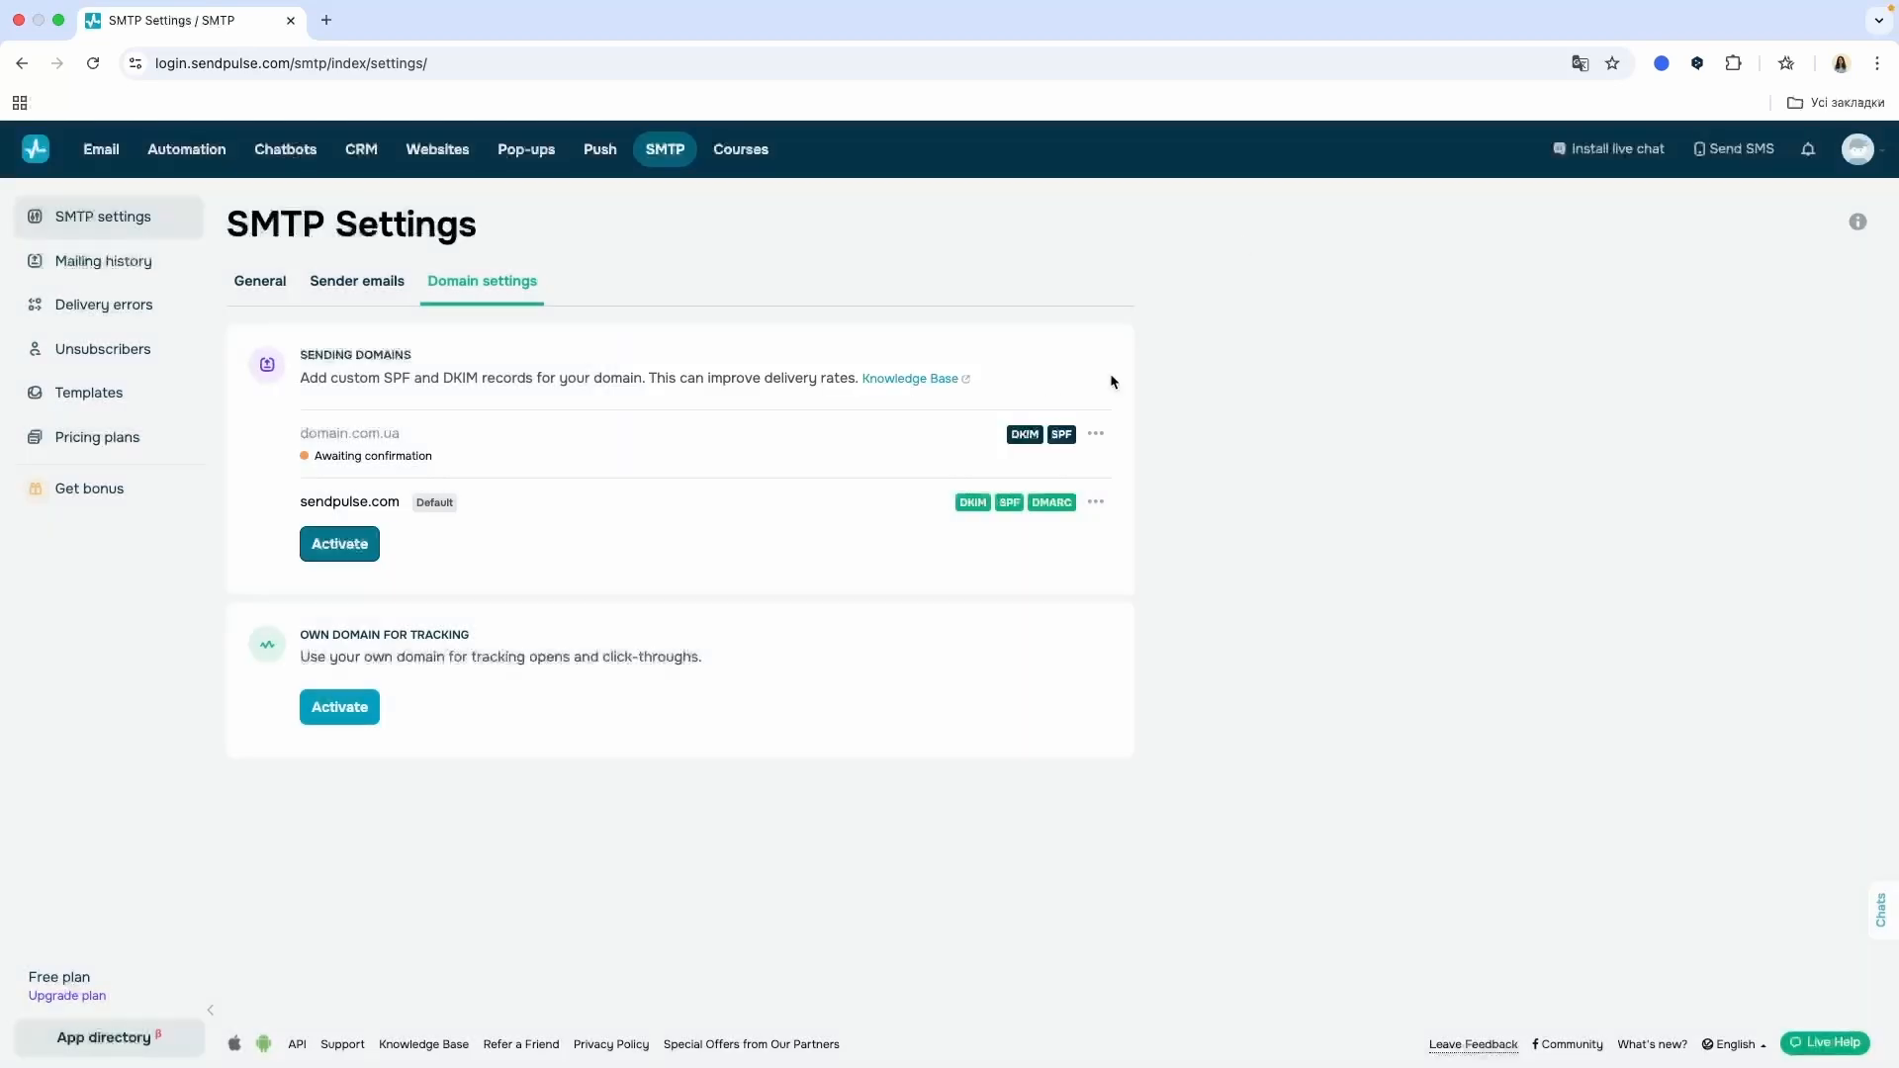
{"action": "left_click", "coordinate": [1024, 436]}
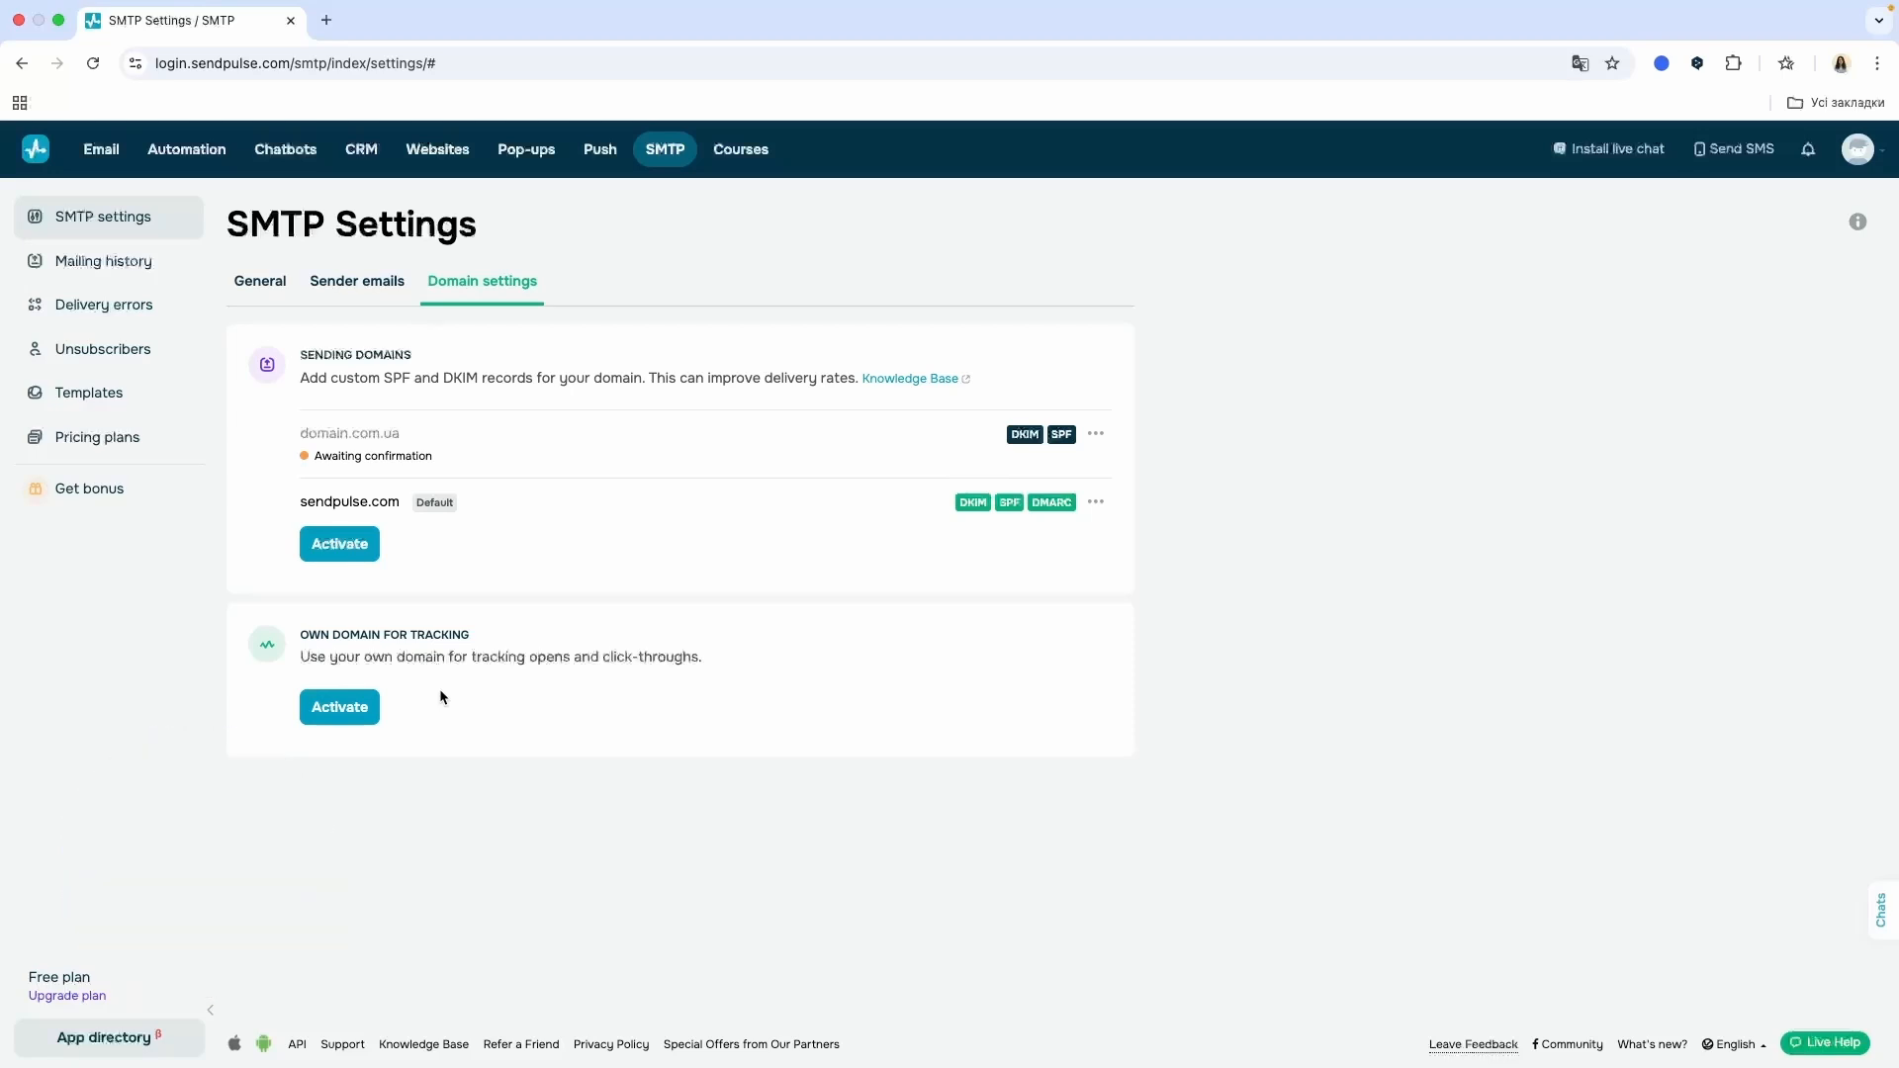
Open the settings for an own tracking domain and choose to generate the SSL certificate automatically
{"action": "left_click", "coordinate": [323, 717]}
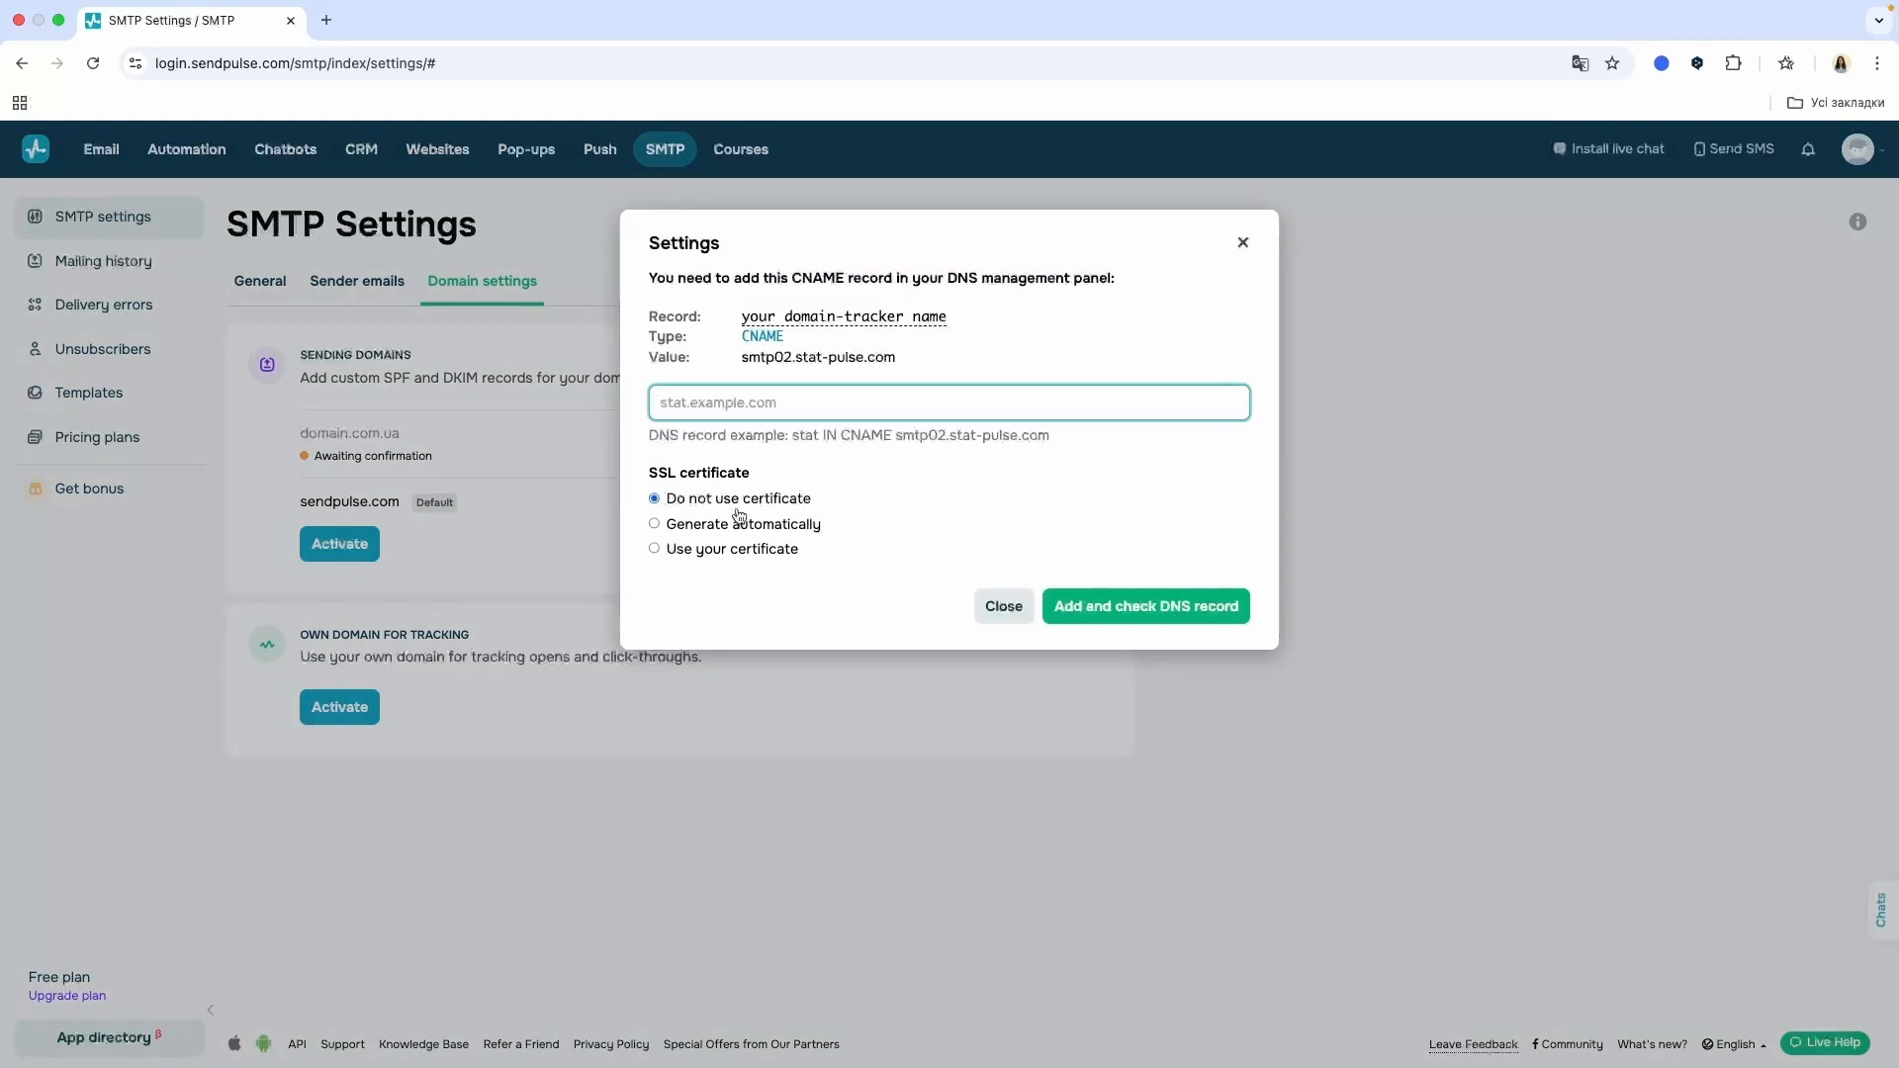
{"action": "left_click", "coordinate": [730, 530]}
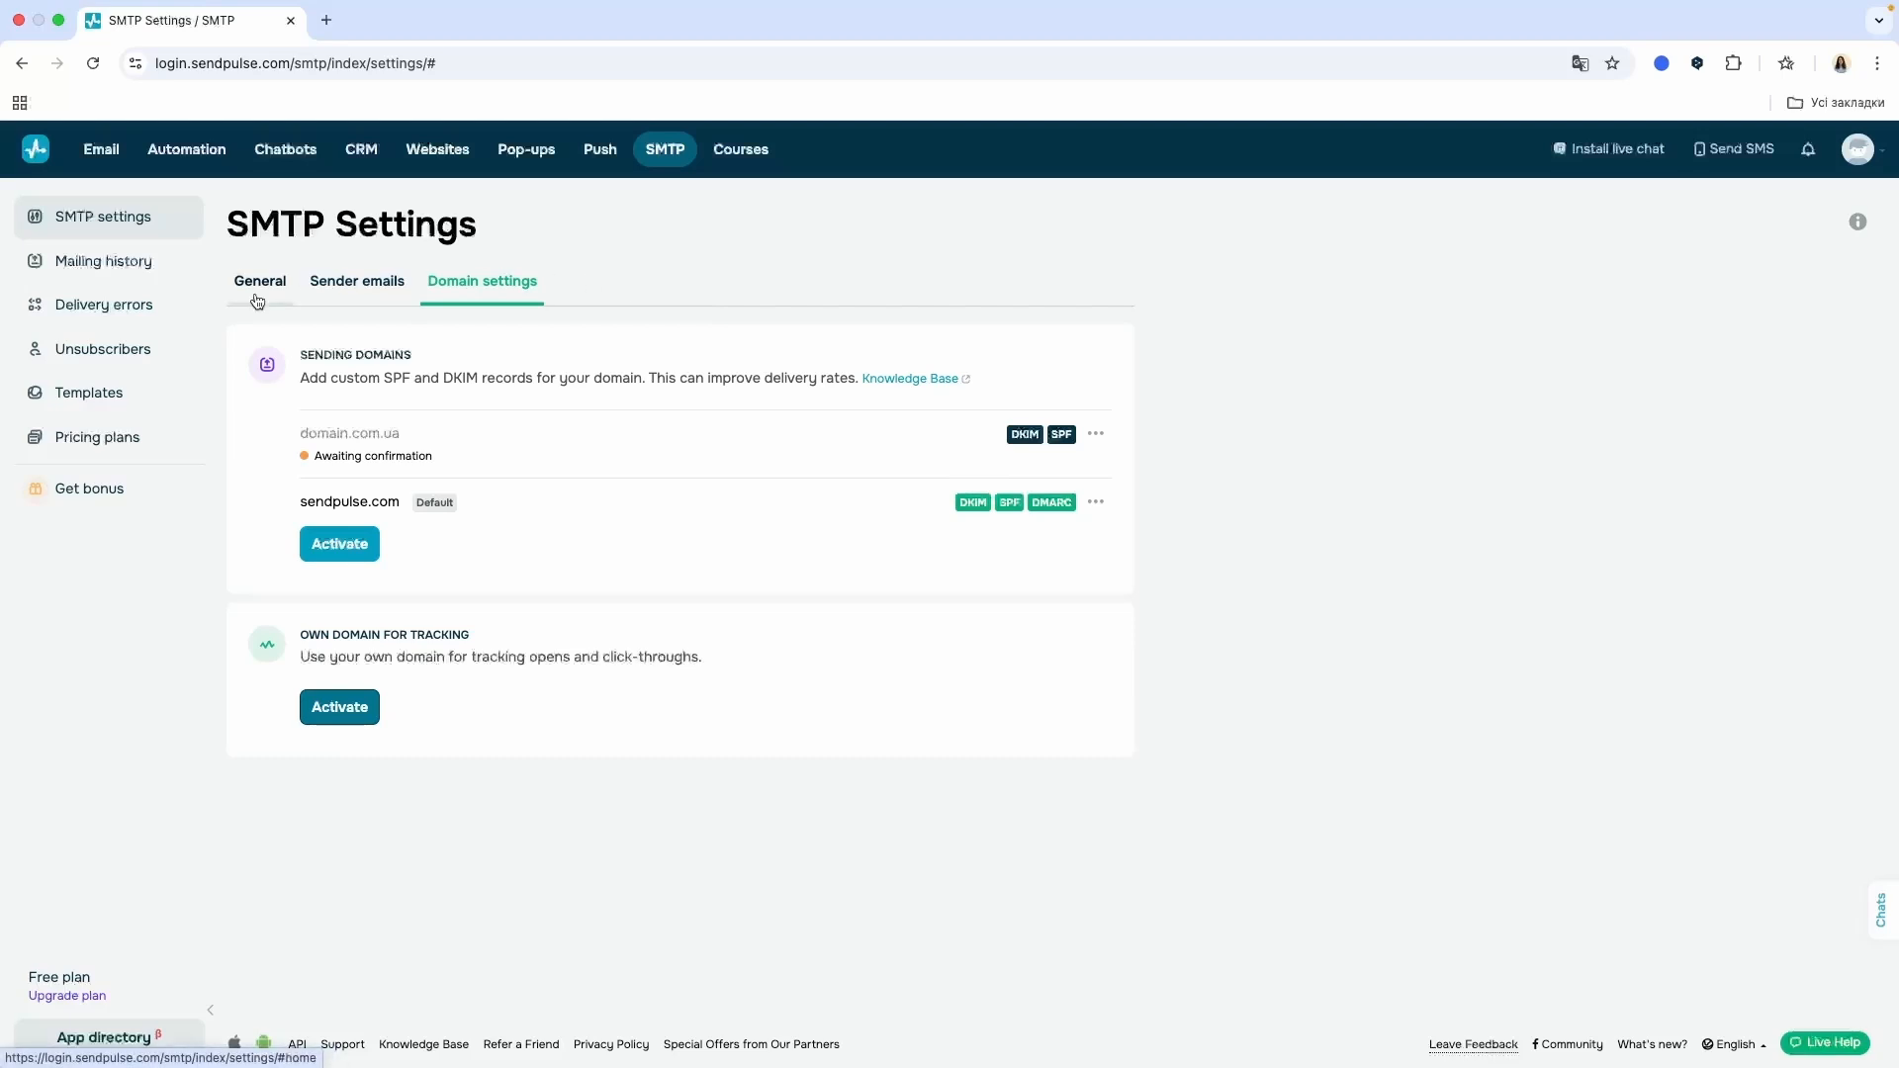
Enable connection from white-listed IPs only in the general SMTP settings
{"action": "left_click", "coordinate": [177, 362]}
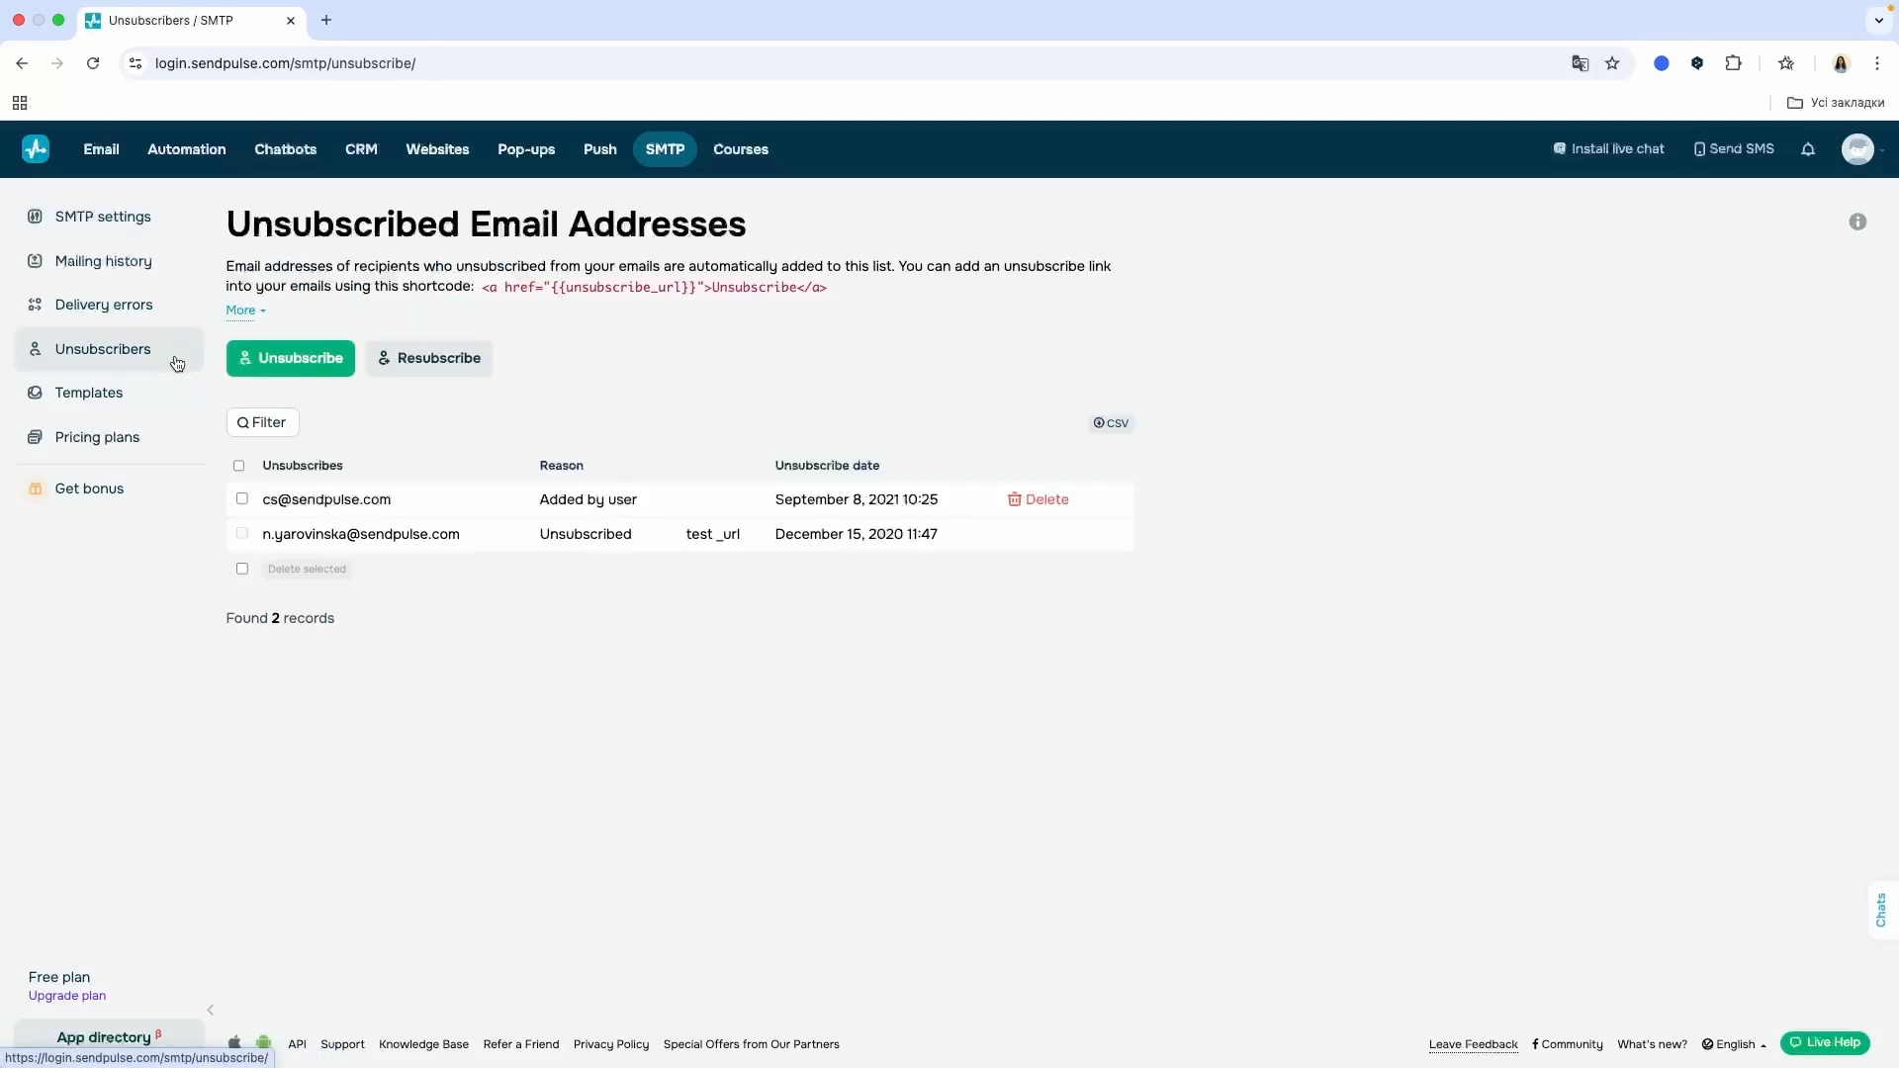
{"action": "left_click", "coordinate": [94, 217]}
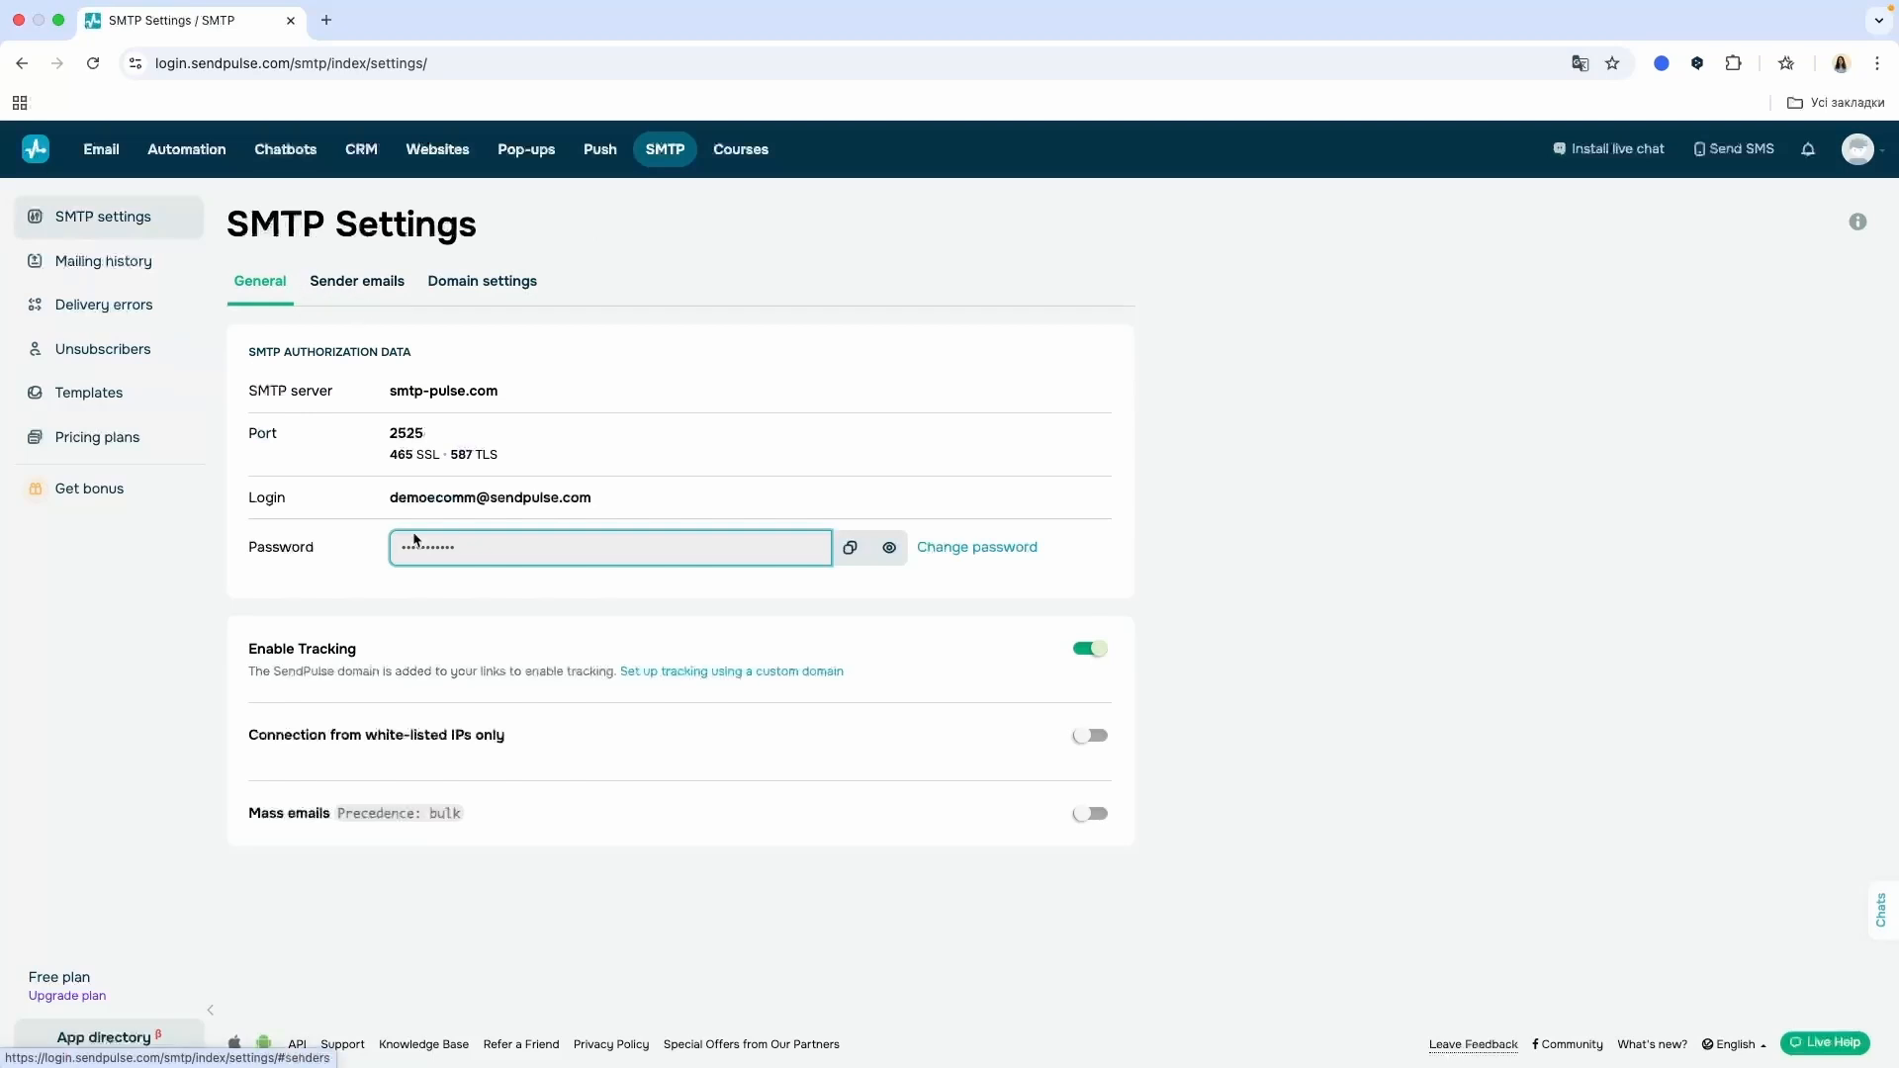
{"action": "left_click", "coordinate": [1088, 735]}
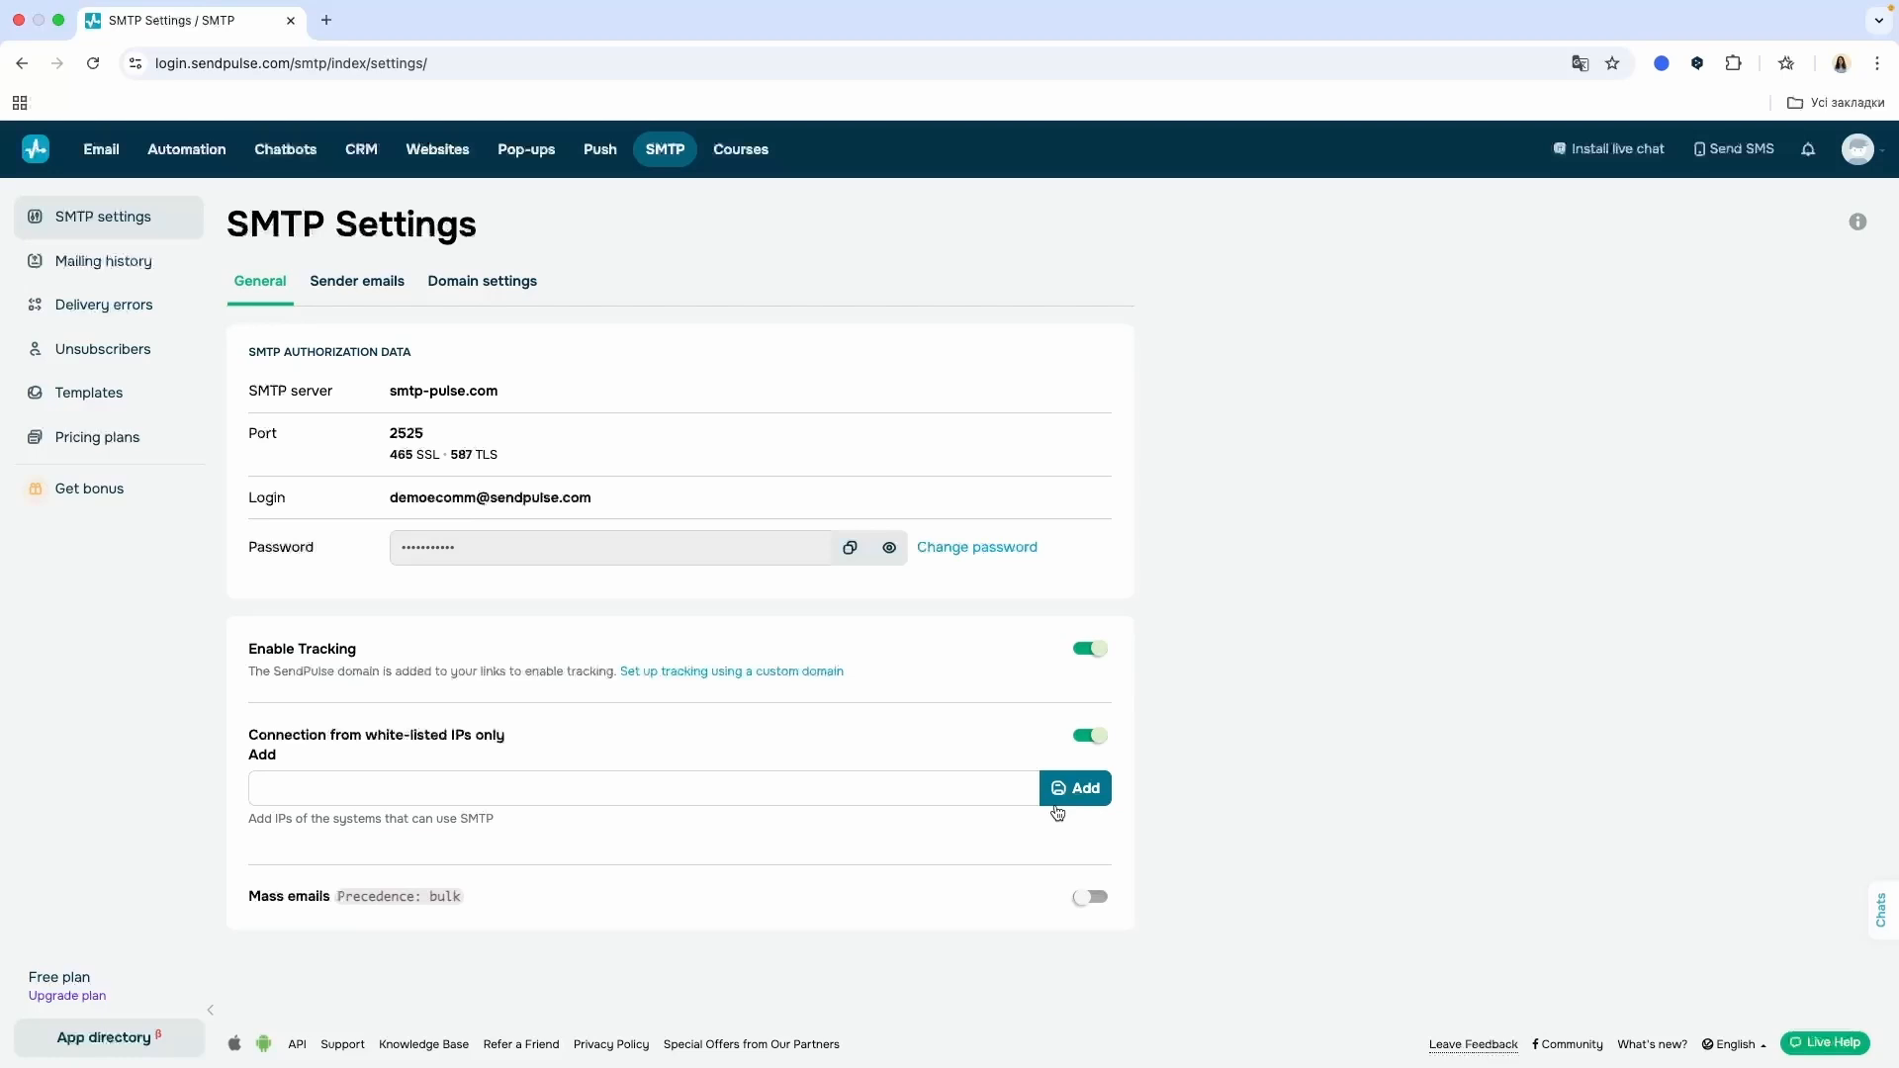
Show the SMTP sender emails and open the form for adding a sender address
{"action": "left_click", "coordinate": [335, 285]}
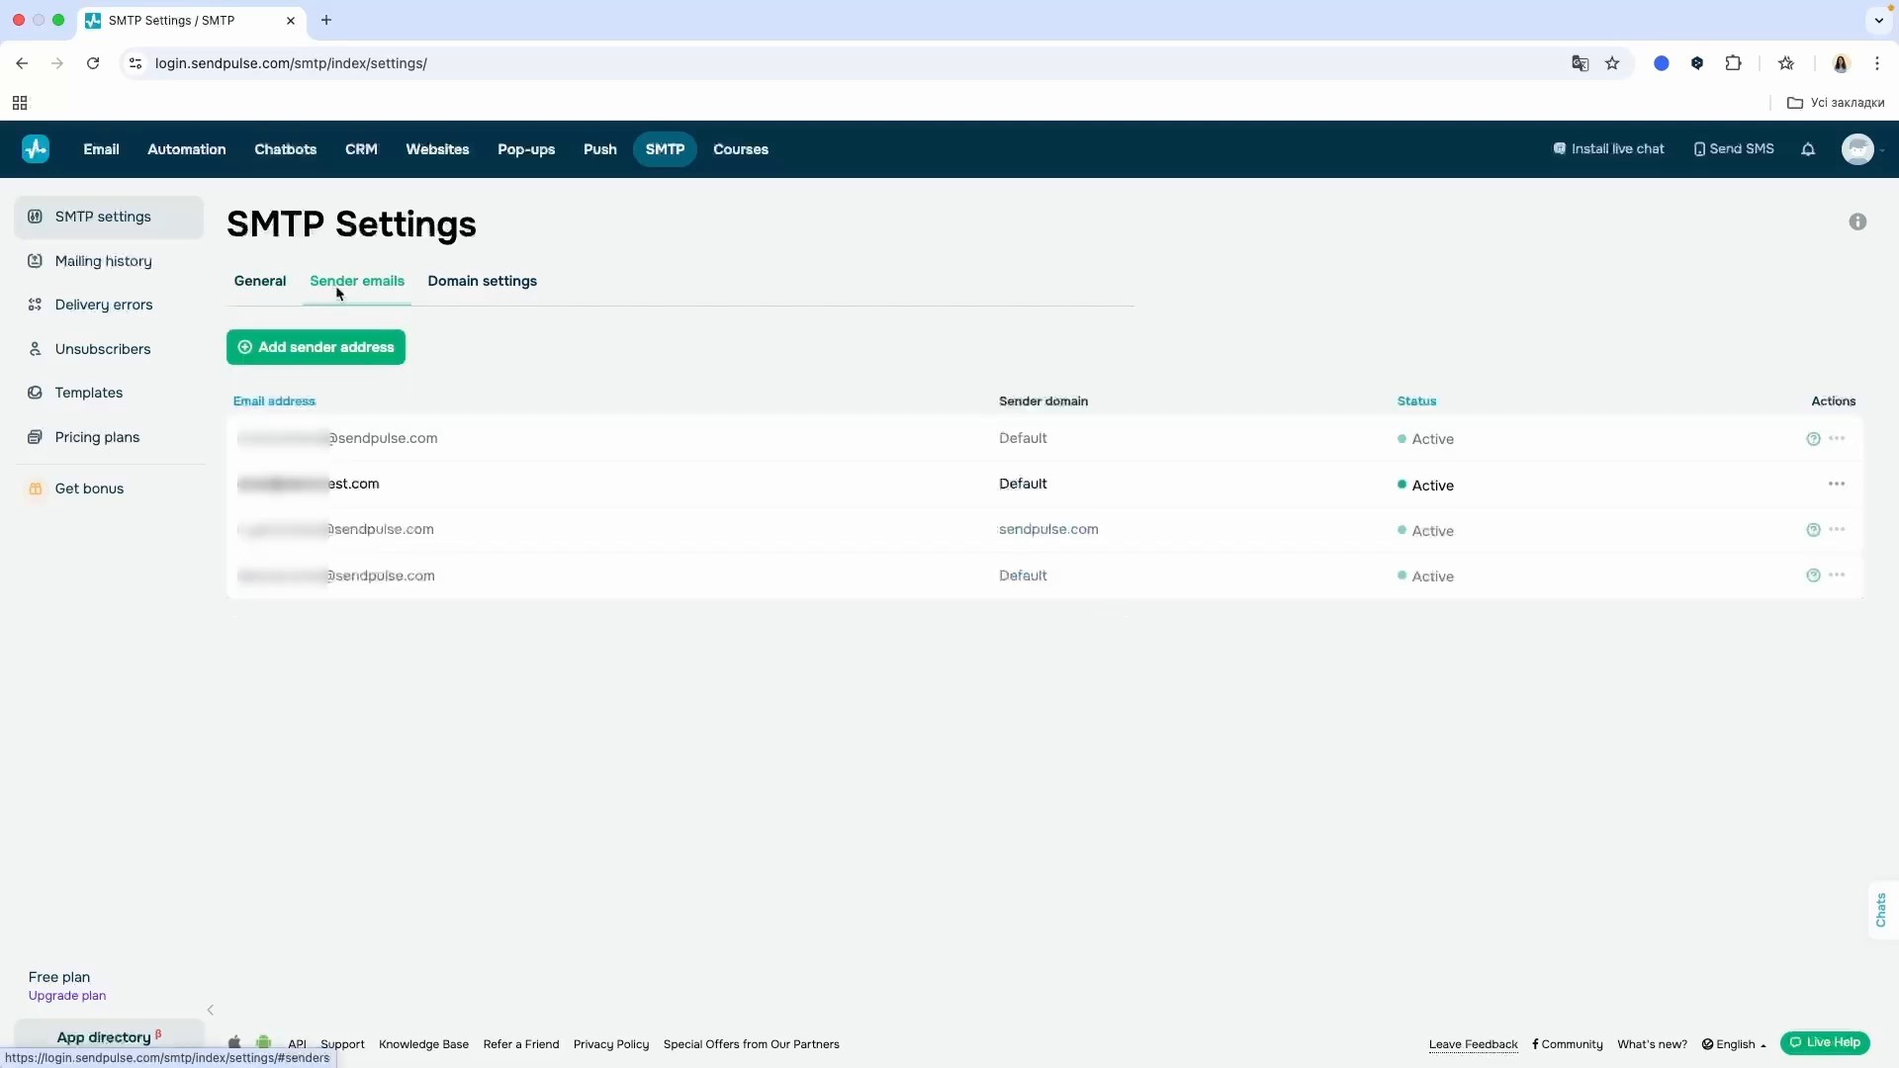
{"action": "left_click", "coordinate": [312, 354]}
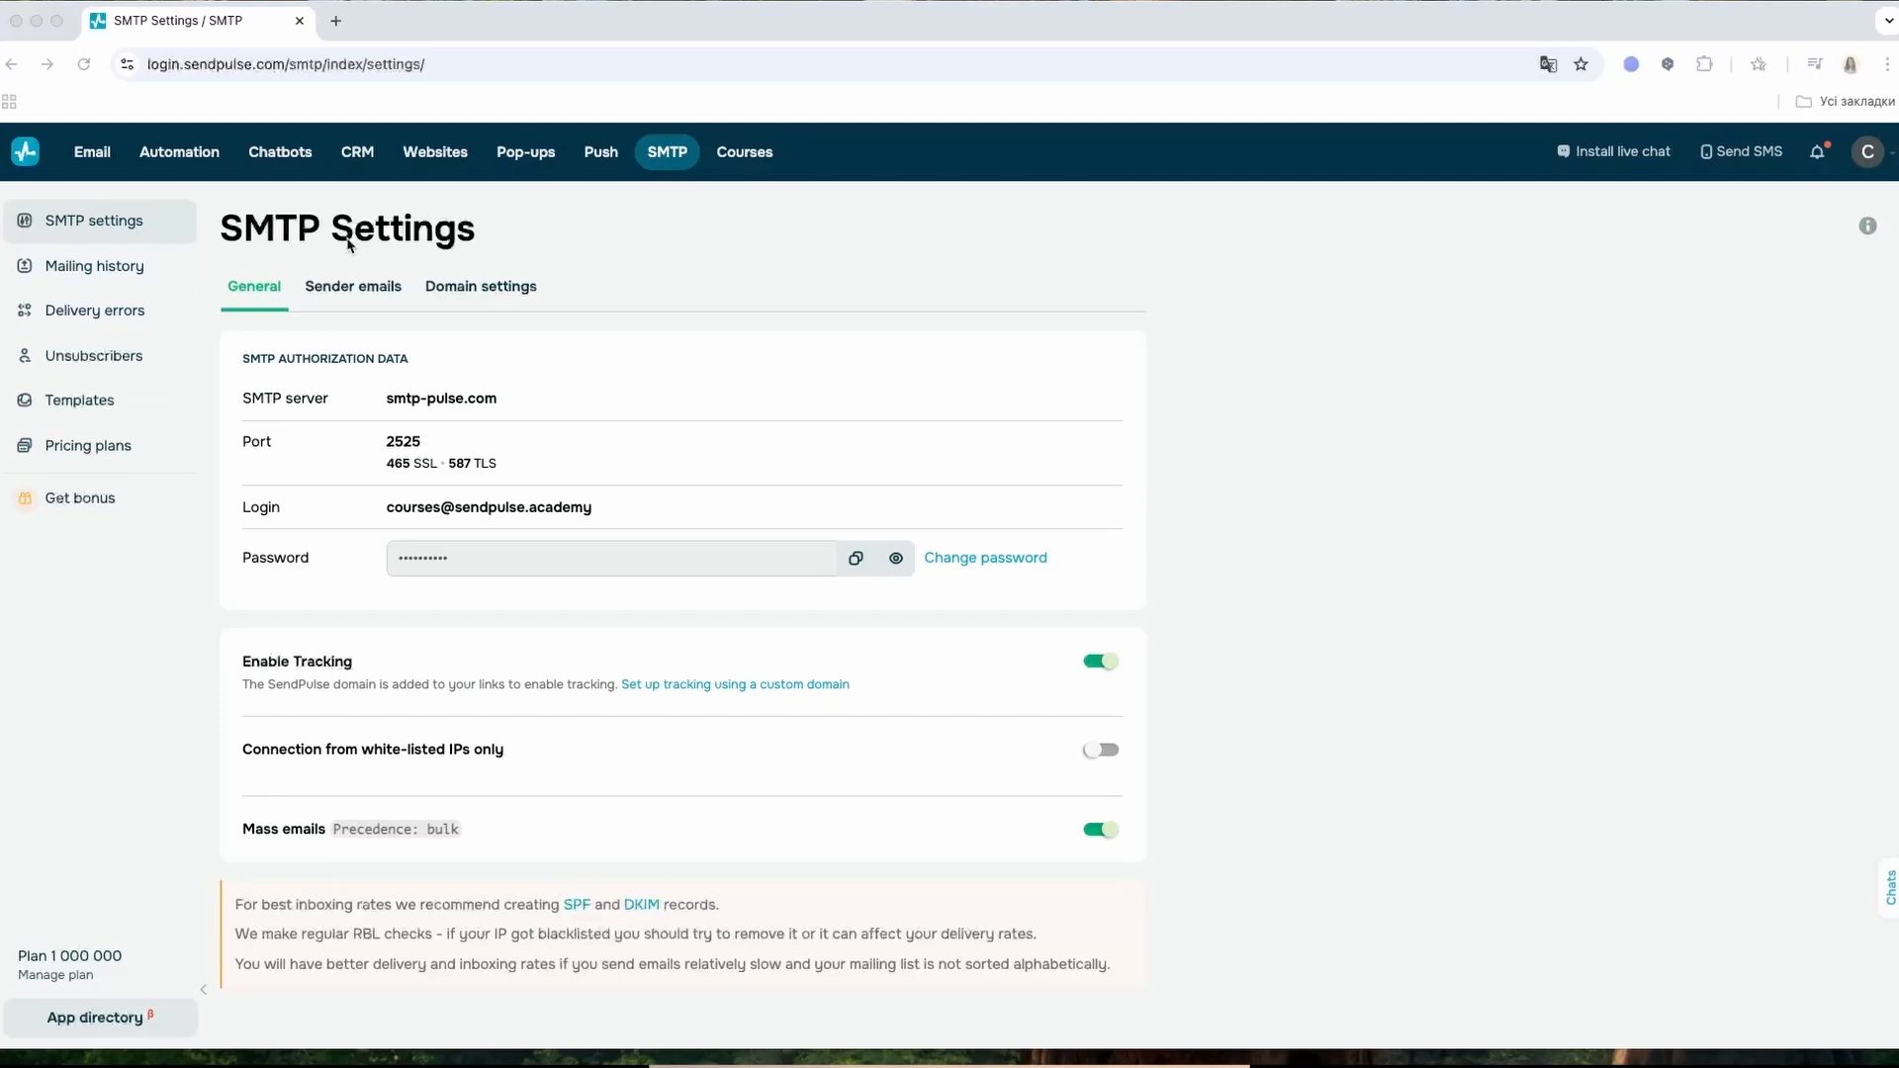
Filter the mailing history statistics to the period April 15 to April 22, 2025
{"action": "left_click", "coordinate": [71, 282]}
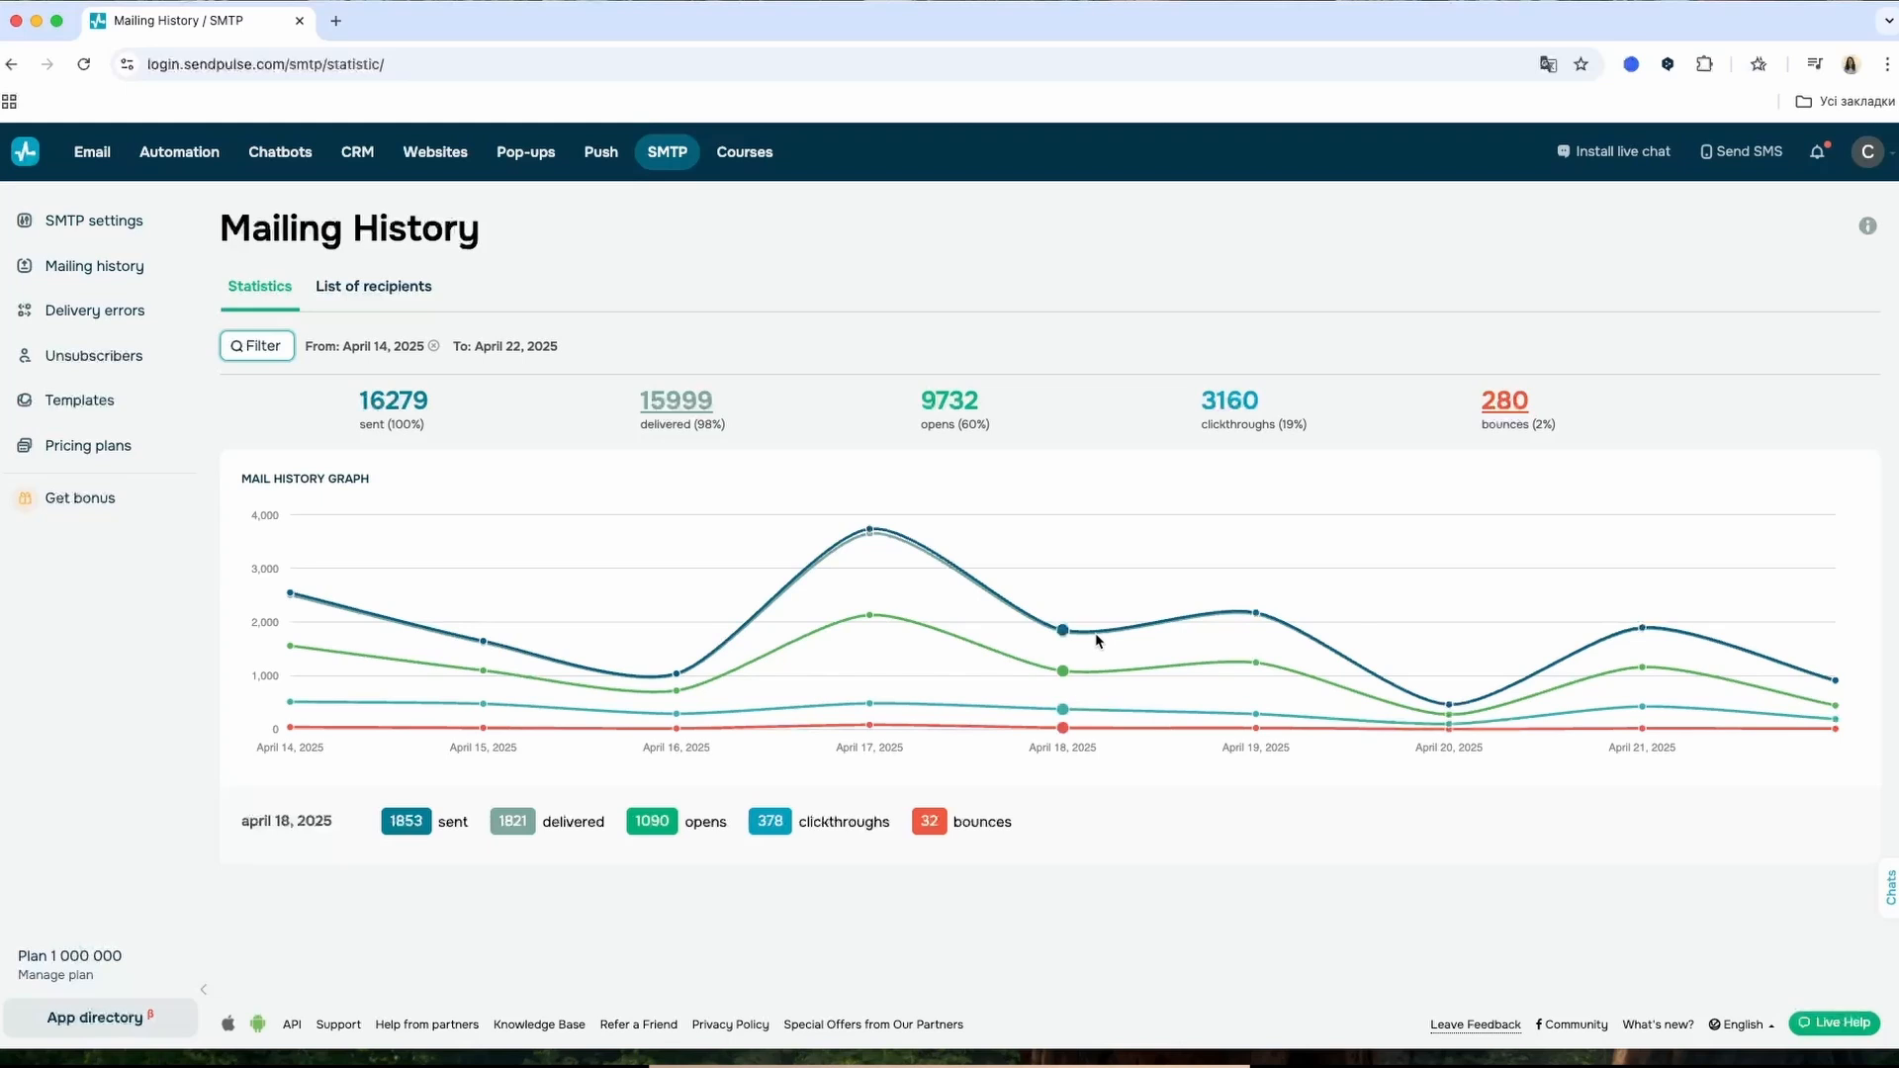
{"action": "left_click", "coordinate": [256, 346]}
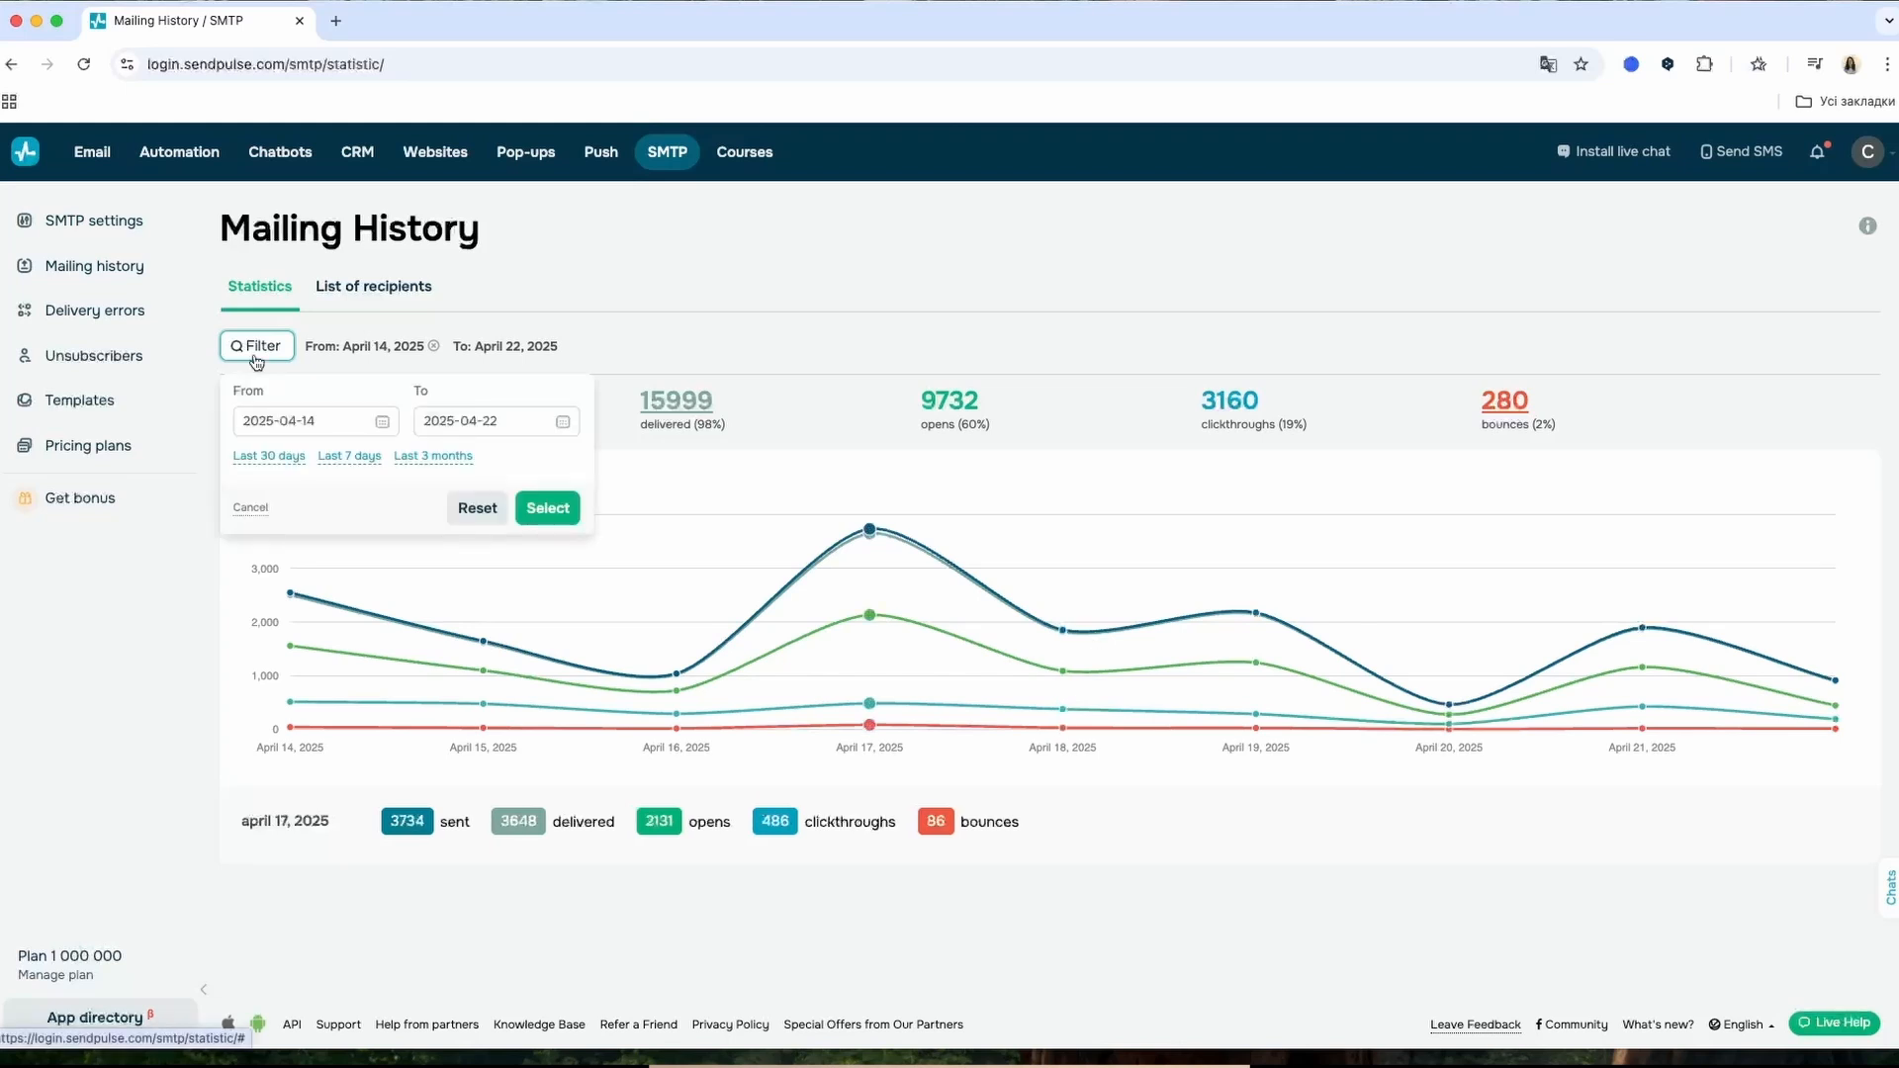
{"action": "left_click", "coordinate": [544, 507]}
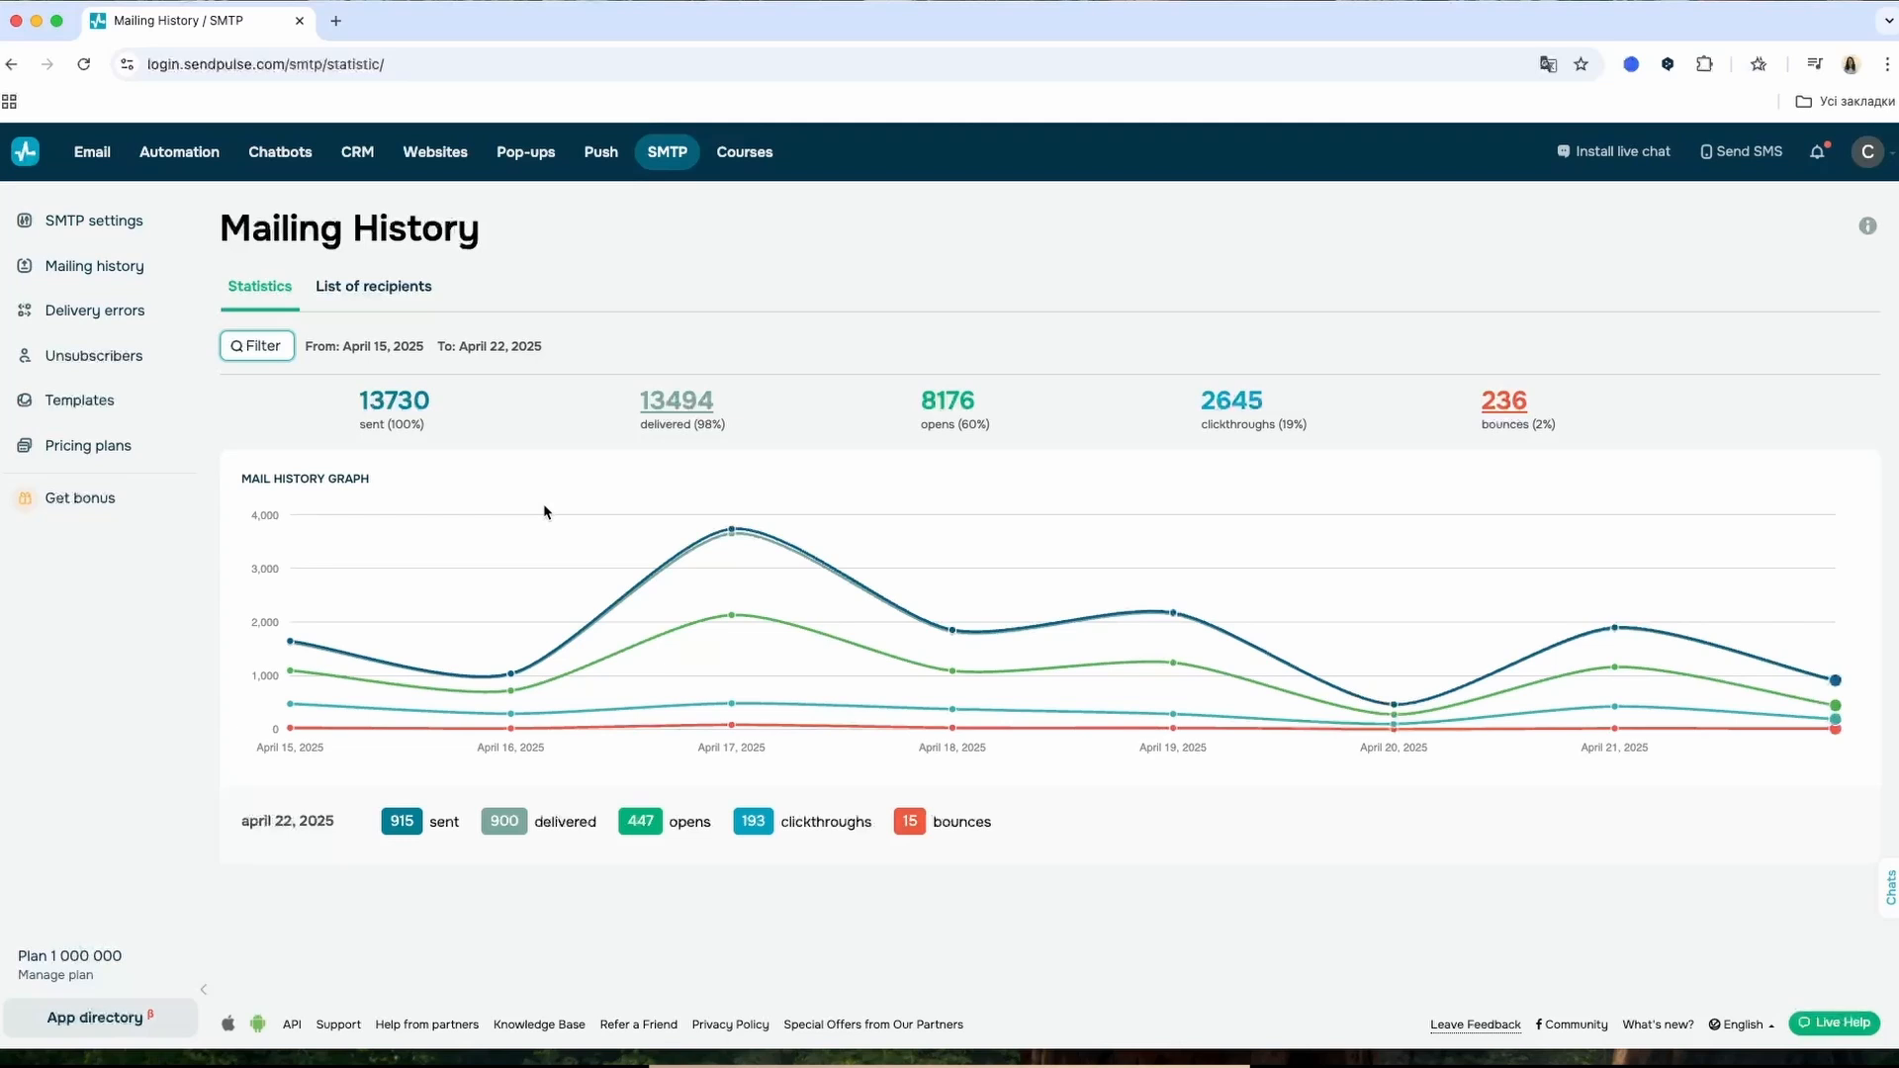
In the mailing history's list of recipients, view the details of the April 22, 14:28 email and the available filters
{"action": "left_click", "coordinate": [422, 287]}
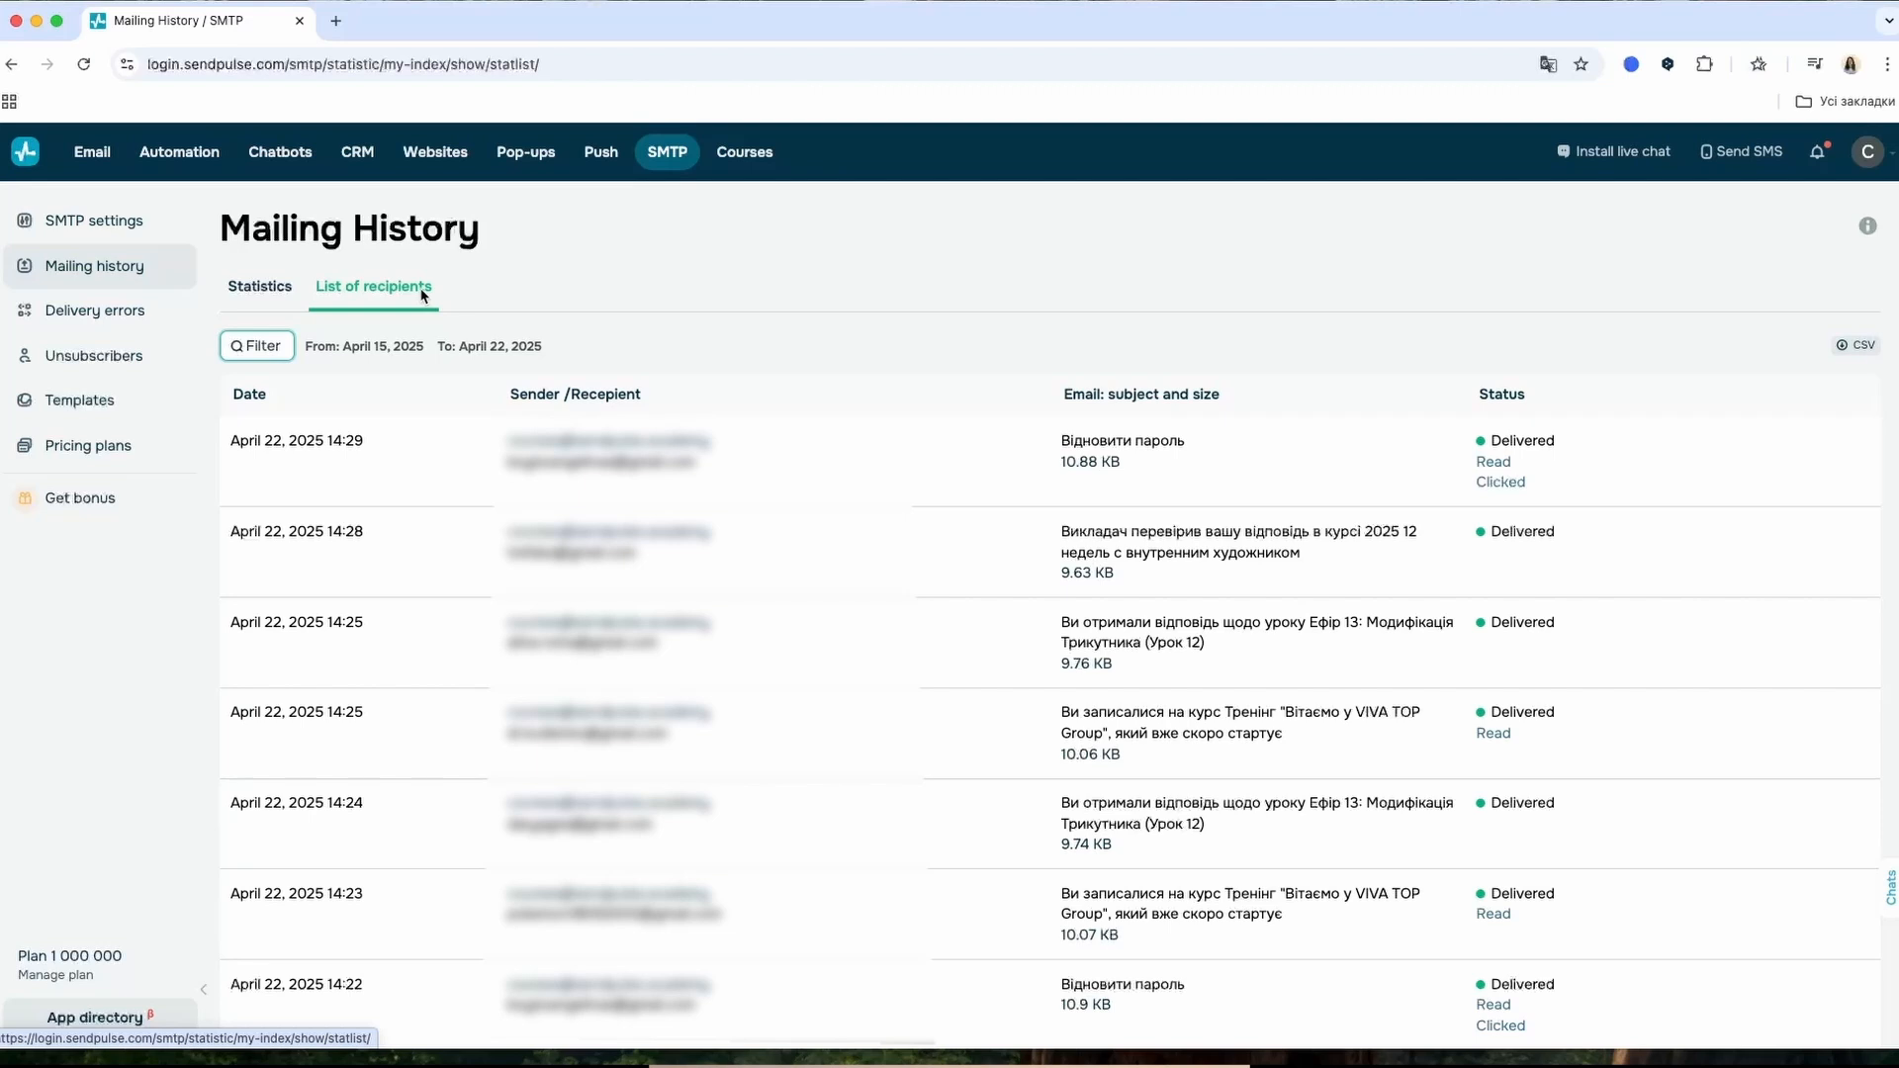
{"action": "left_click", "coordinate": [1016, 536]}
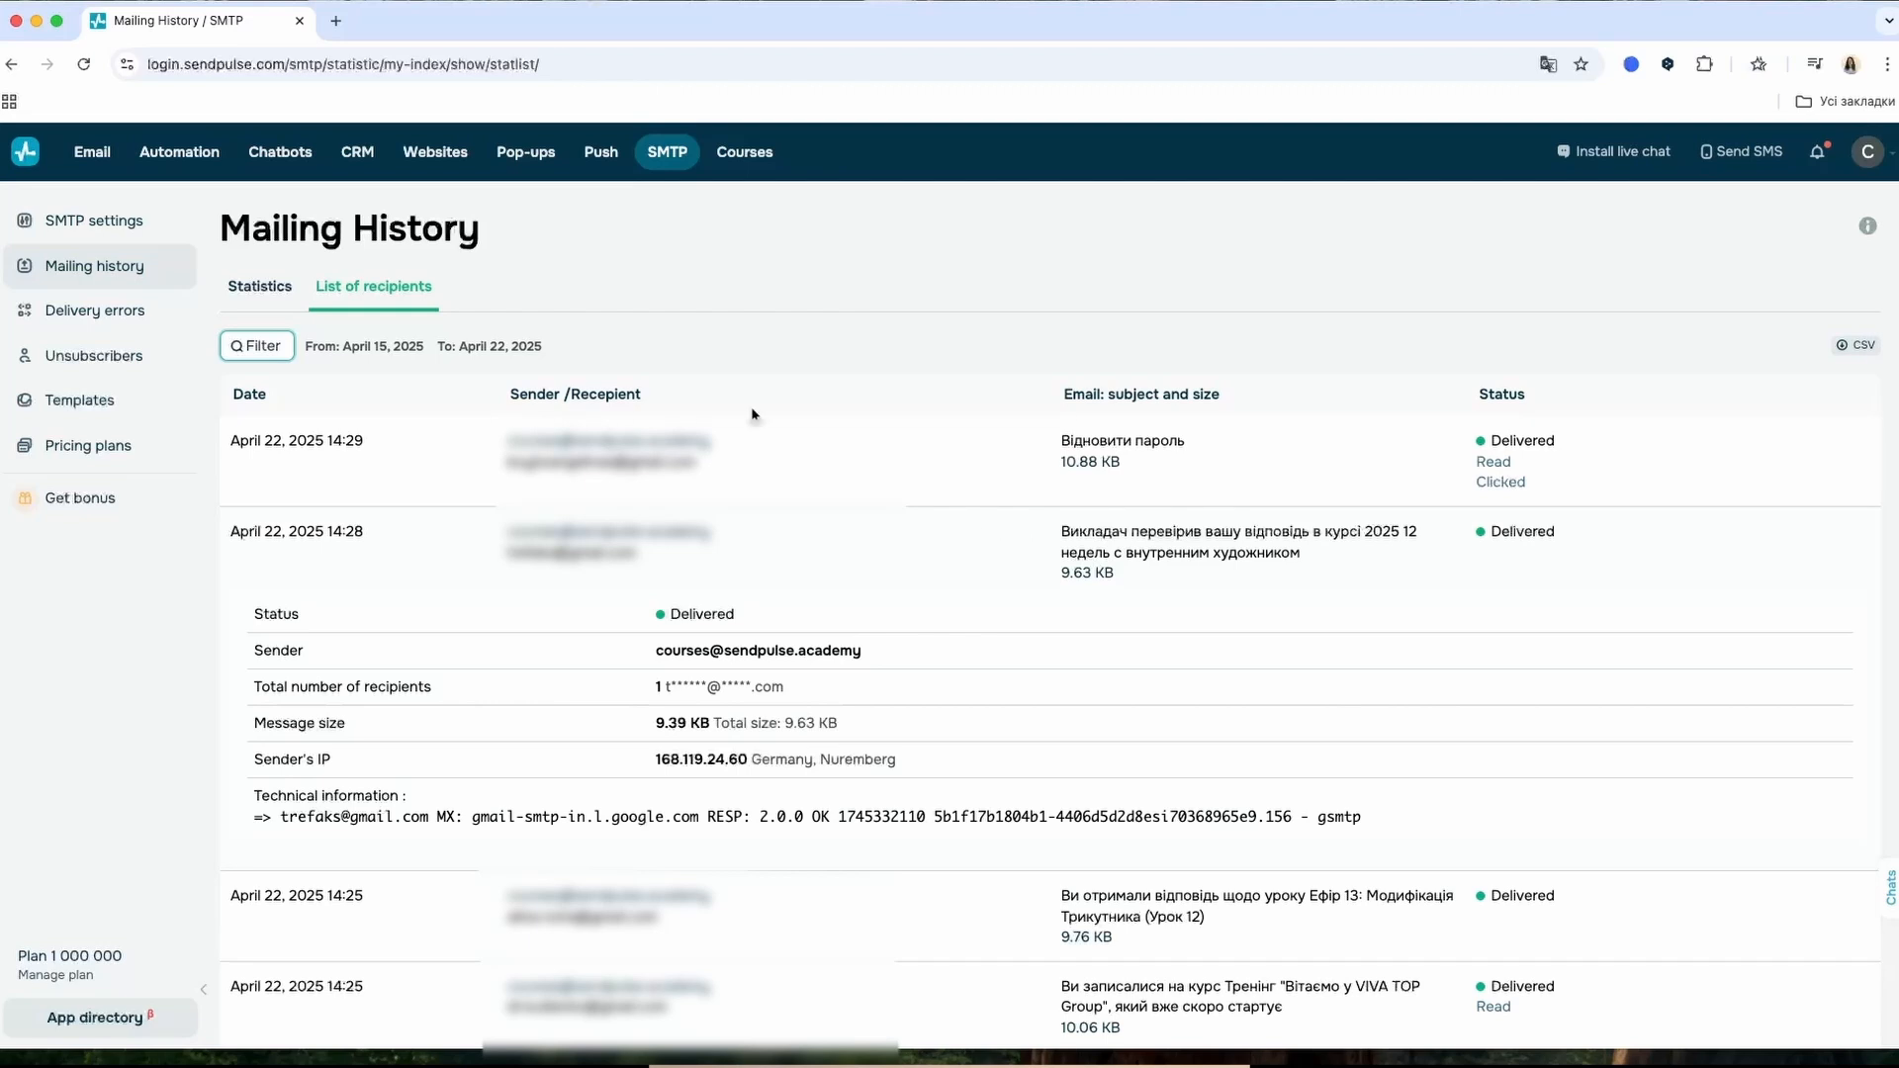
{"action": "left_click", "coordinate": [260, 351]}
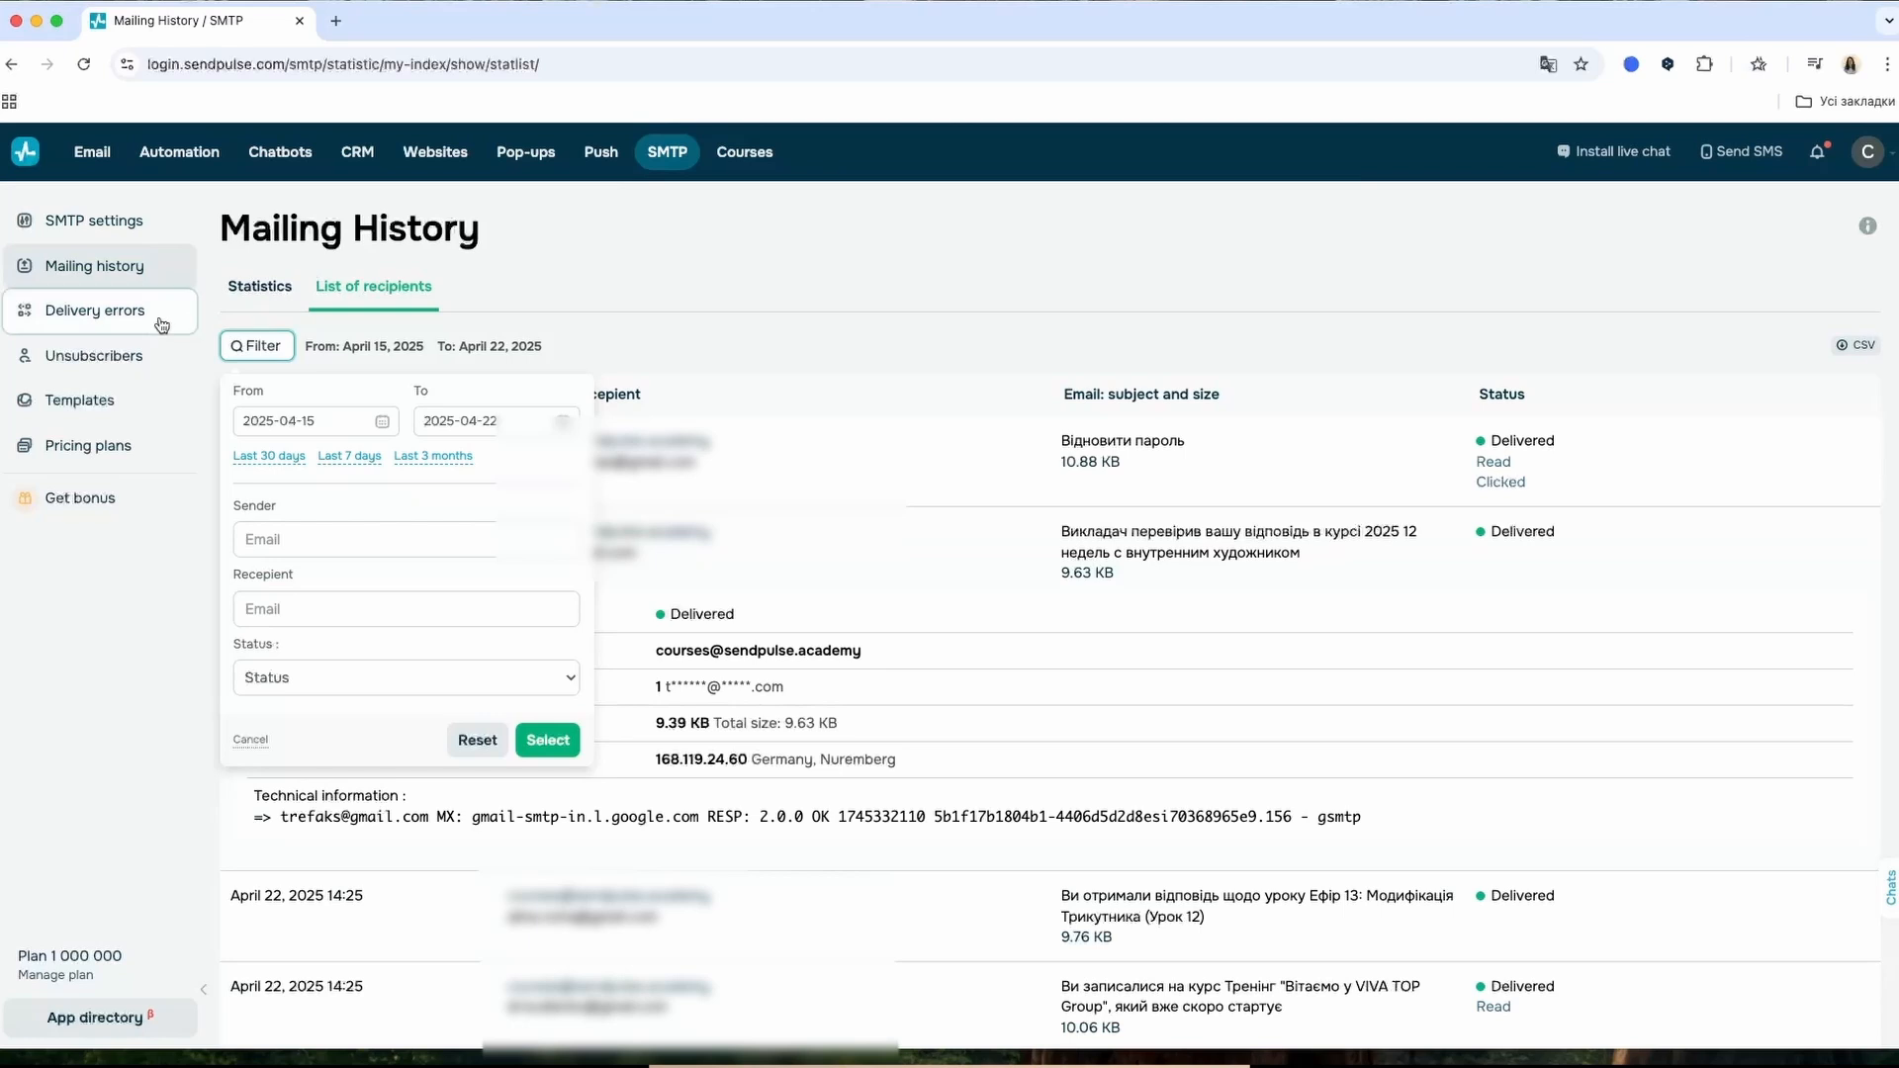
Filter the delivery errors graph to the last 3 months and open the list of addresses with errors
{"action": "left_click", "coordinate": [99, 314]}
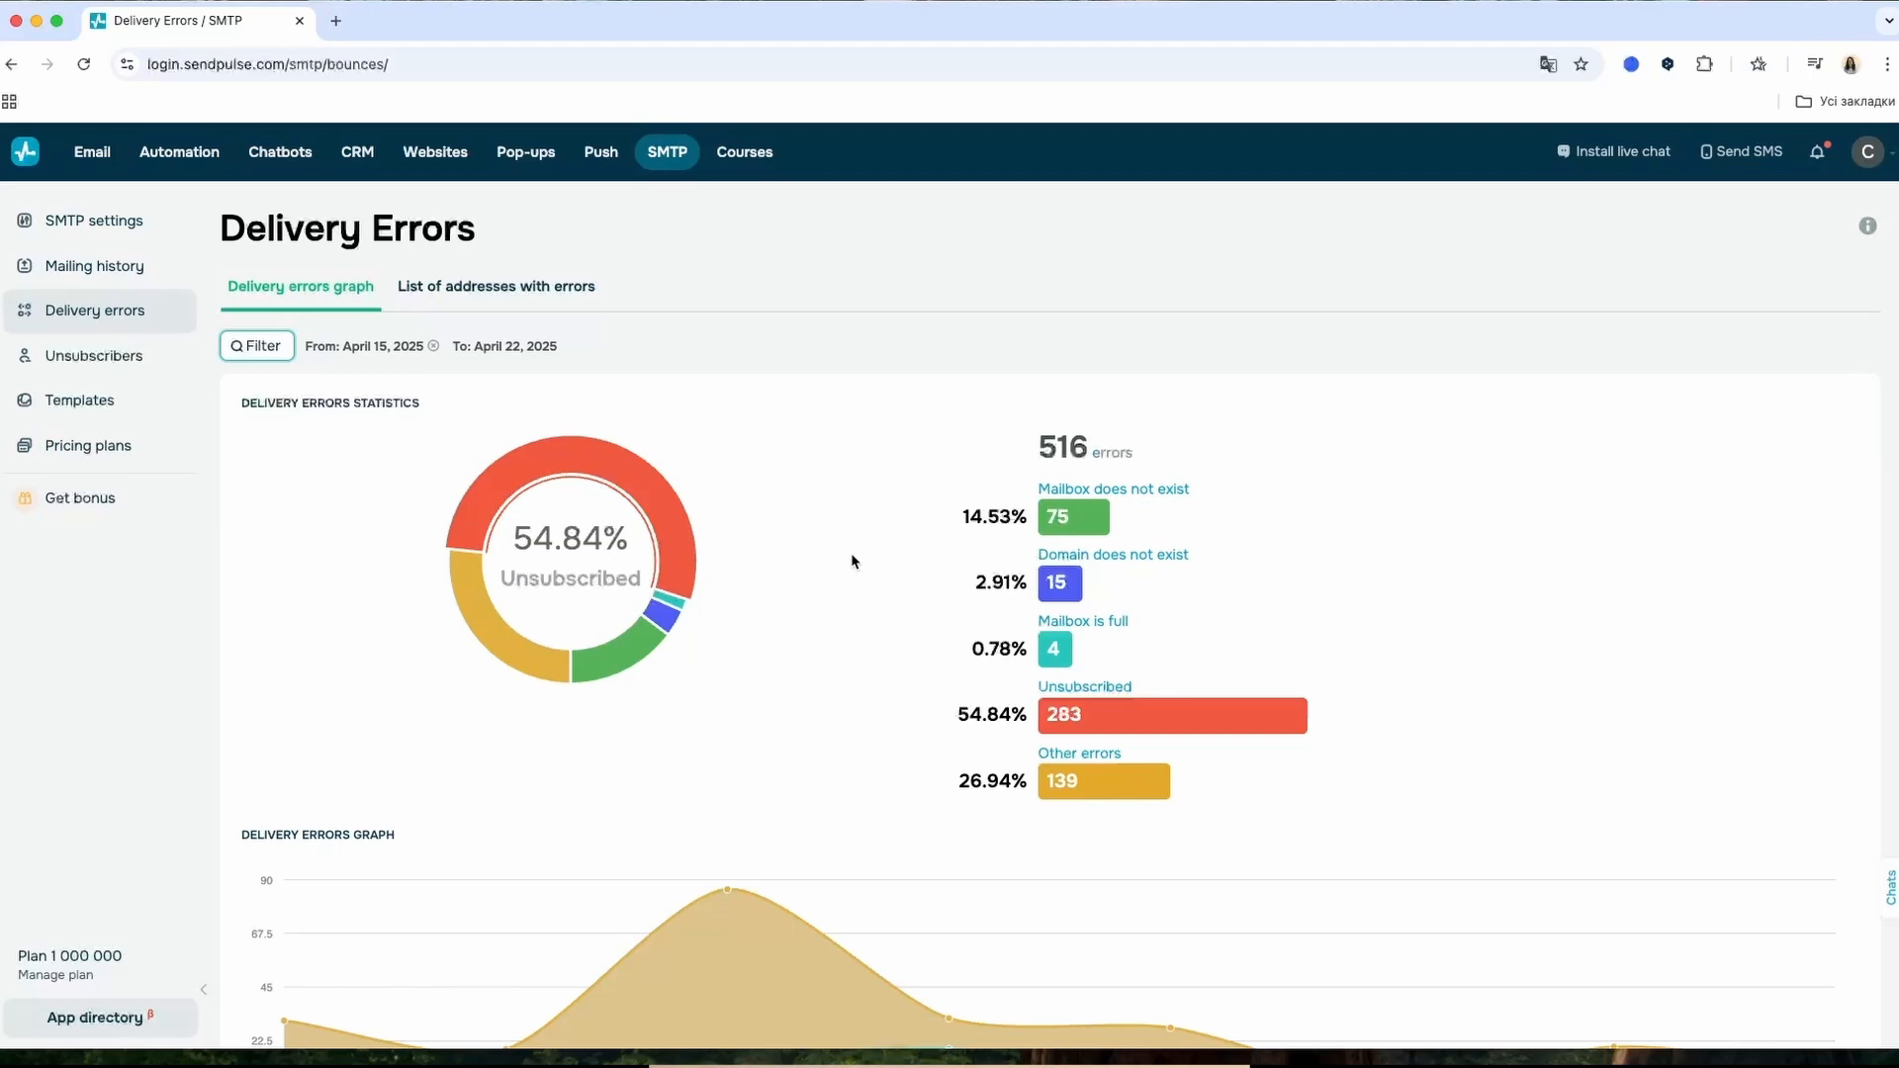
{"action": "scroll", "coordinate": [852, 555], "scroll_direction": "down", "scroll_amount": 4}
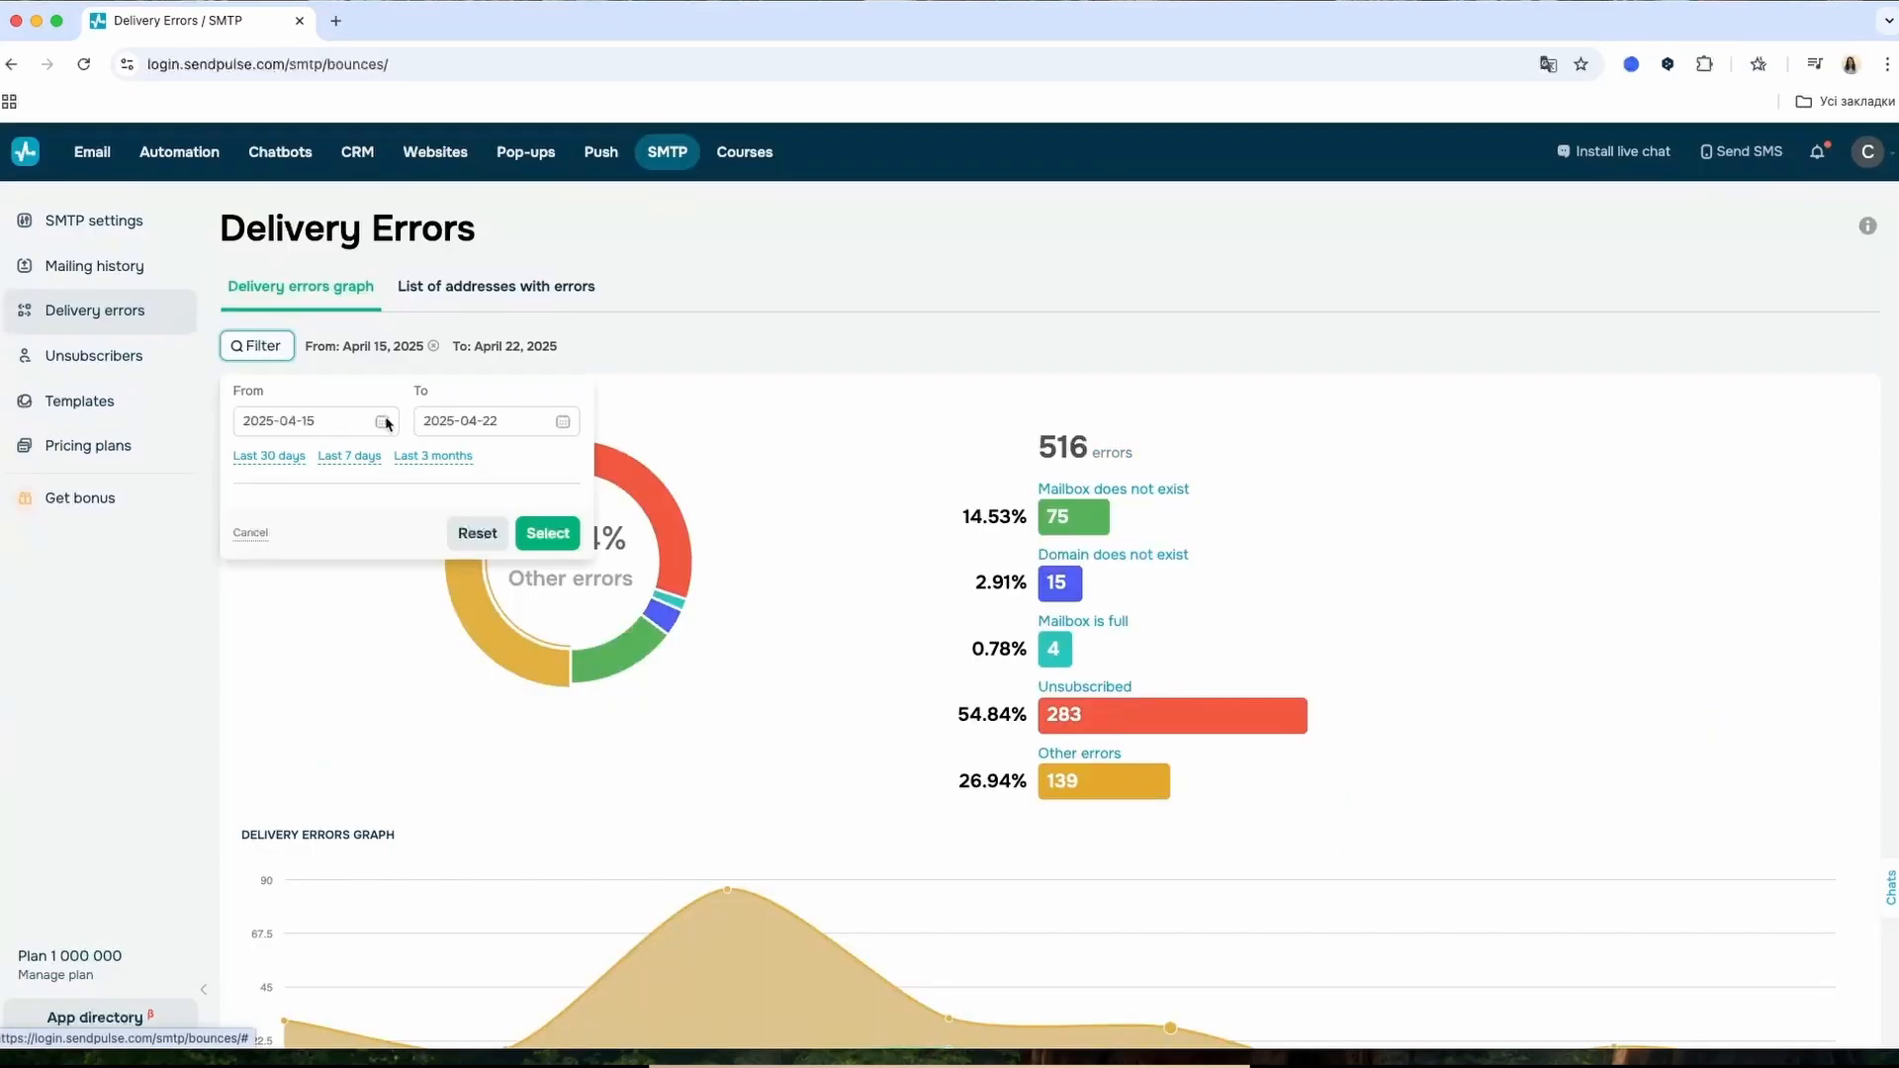
{"action": "left_click", "coordinate": [433, 456]}
{"action": "left_click", "coordinate": [547, 533]}
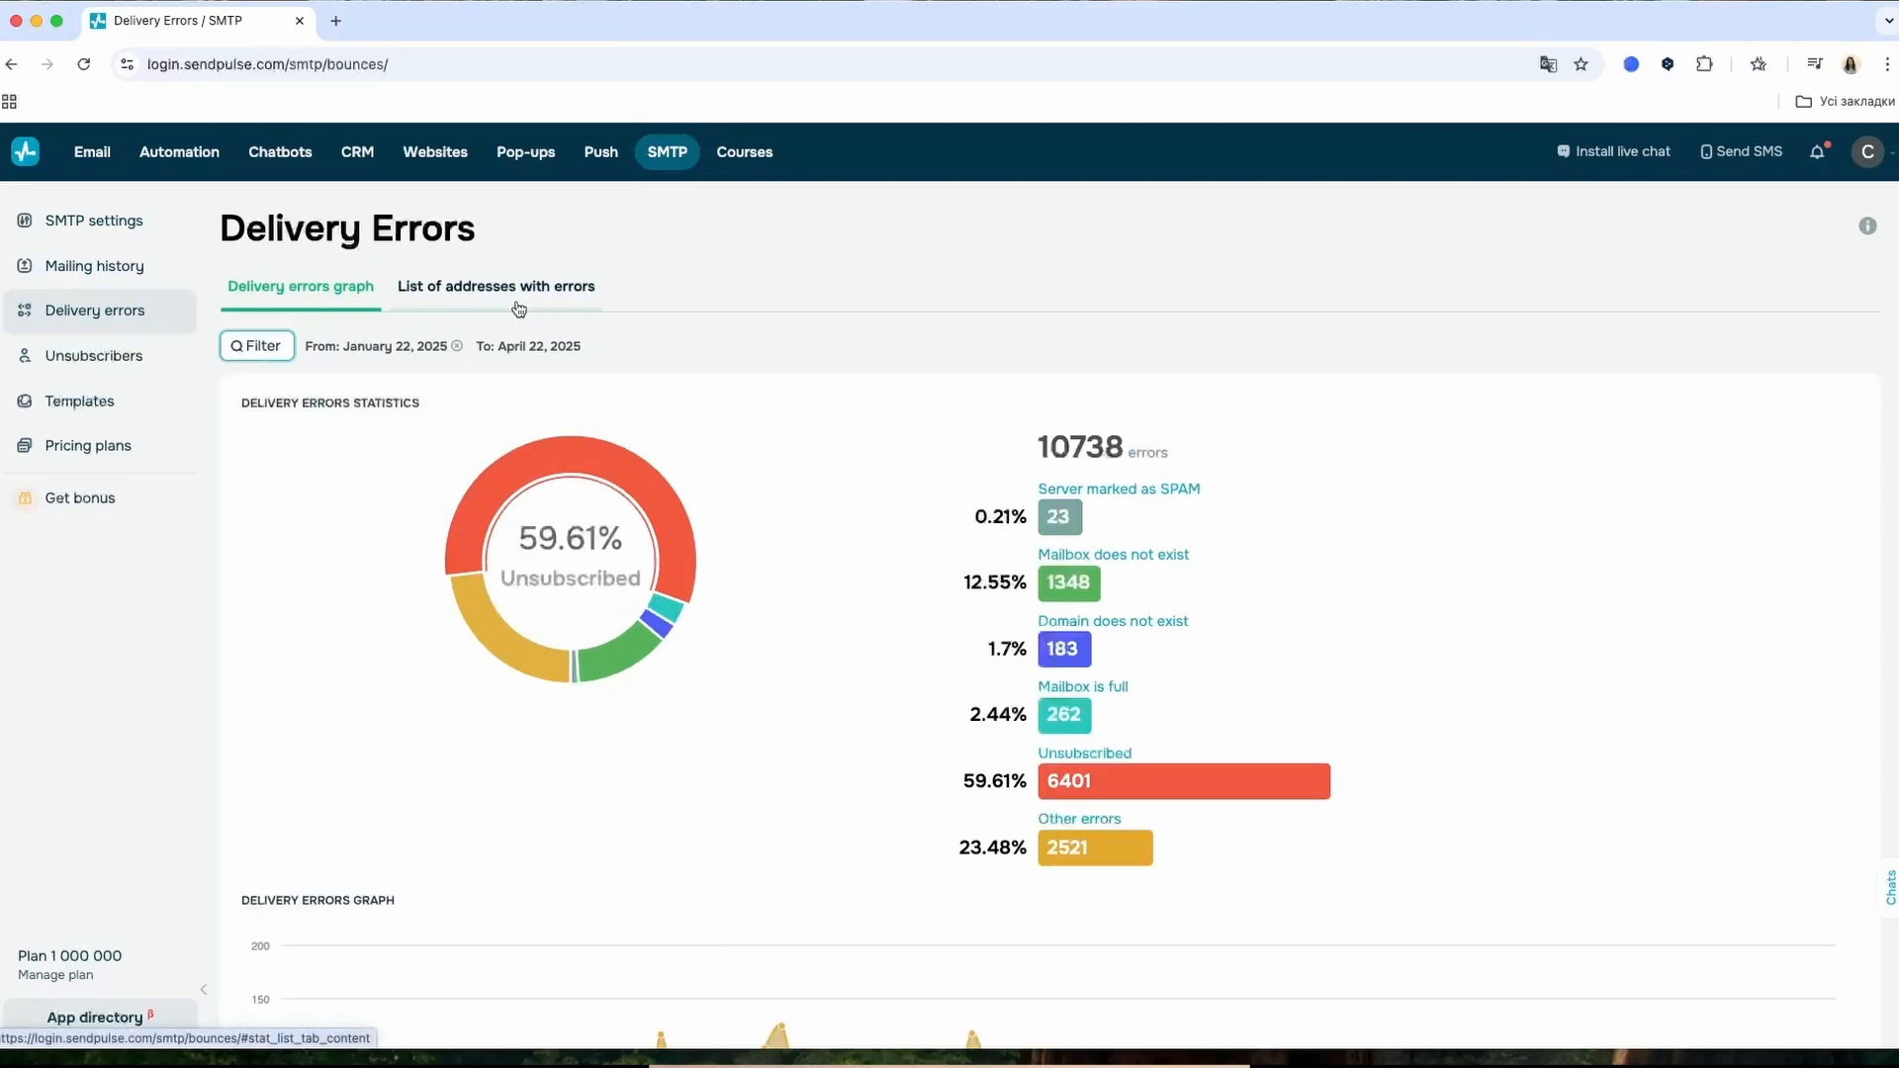
{"action": "left_click", "coordinate": [518, 309]}
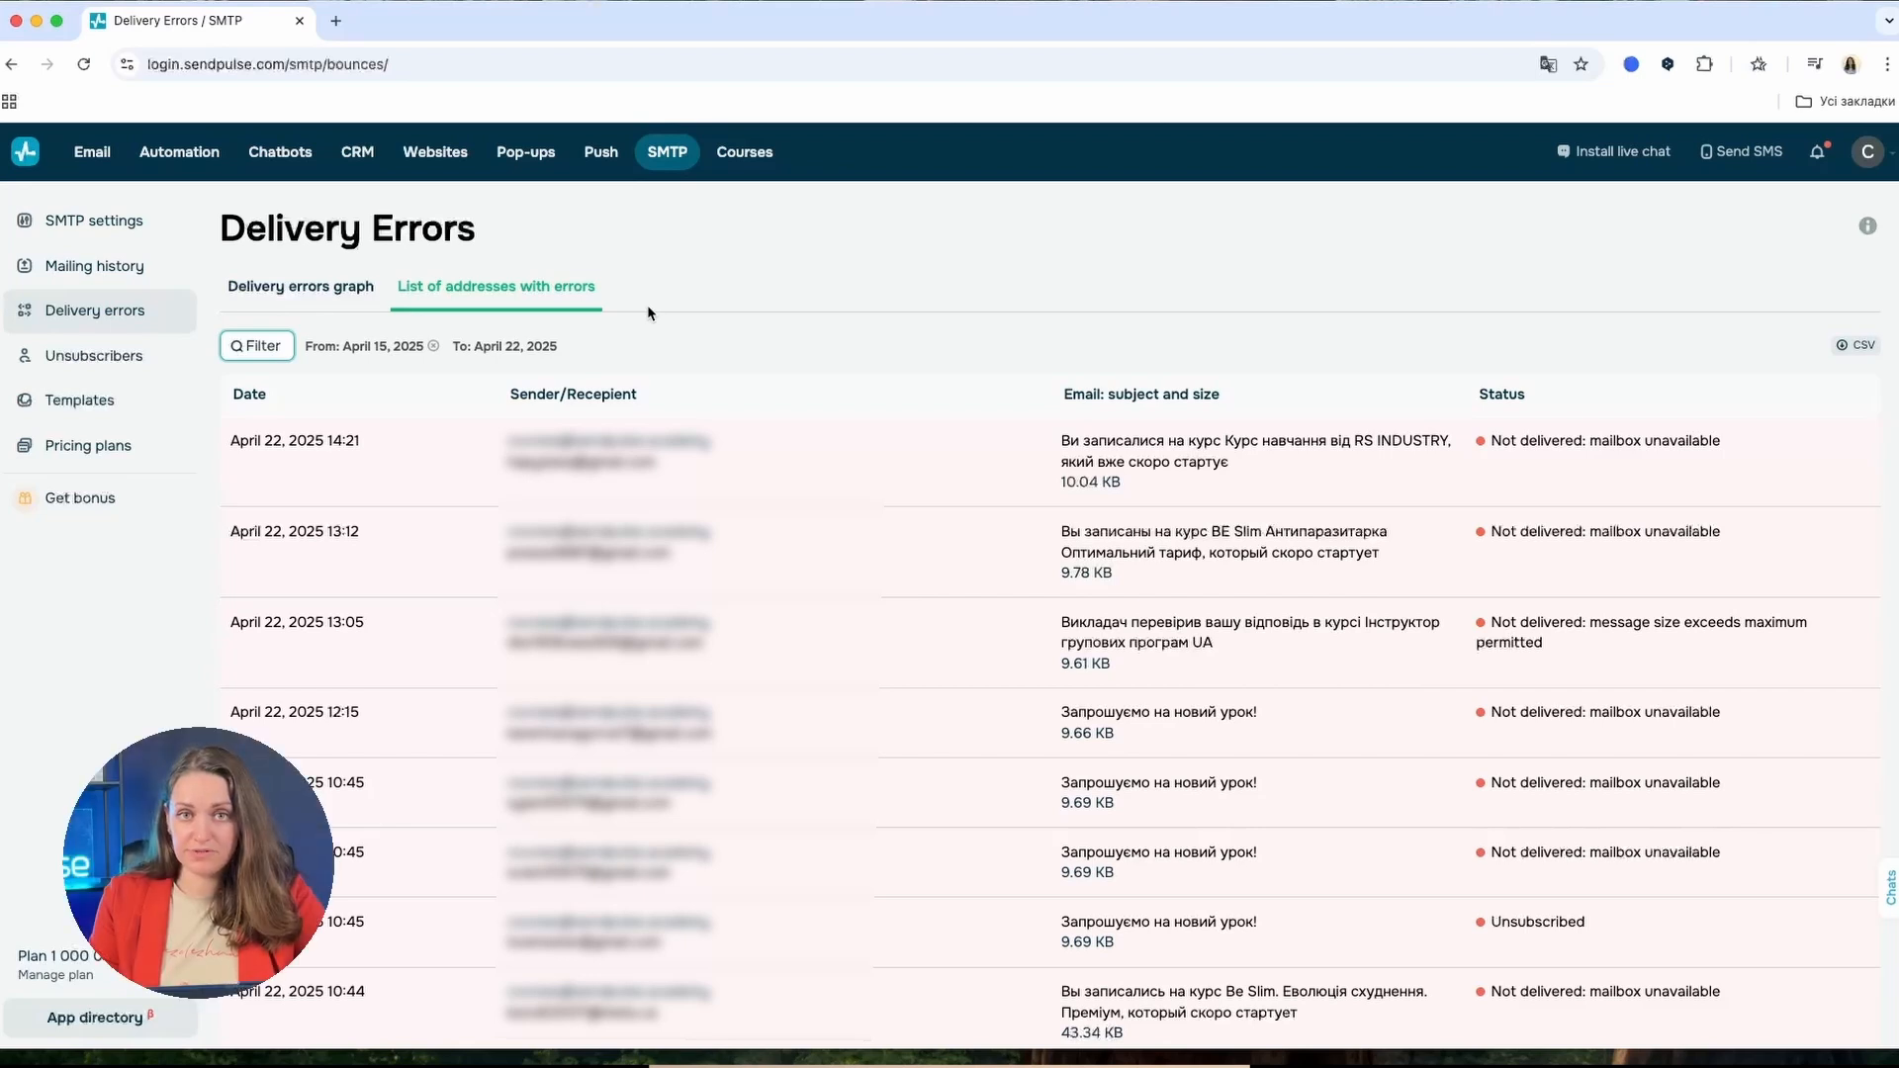
View the list of unsubscribed email addresses and the email templates of the SMTP service
{"action": "left_click", "coordinate": [110, 365]}
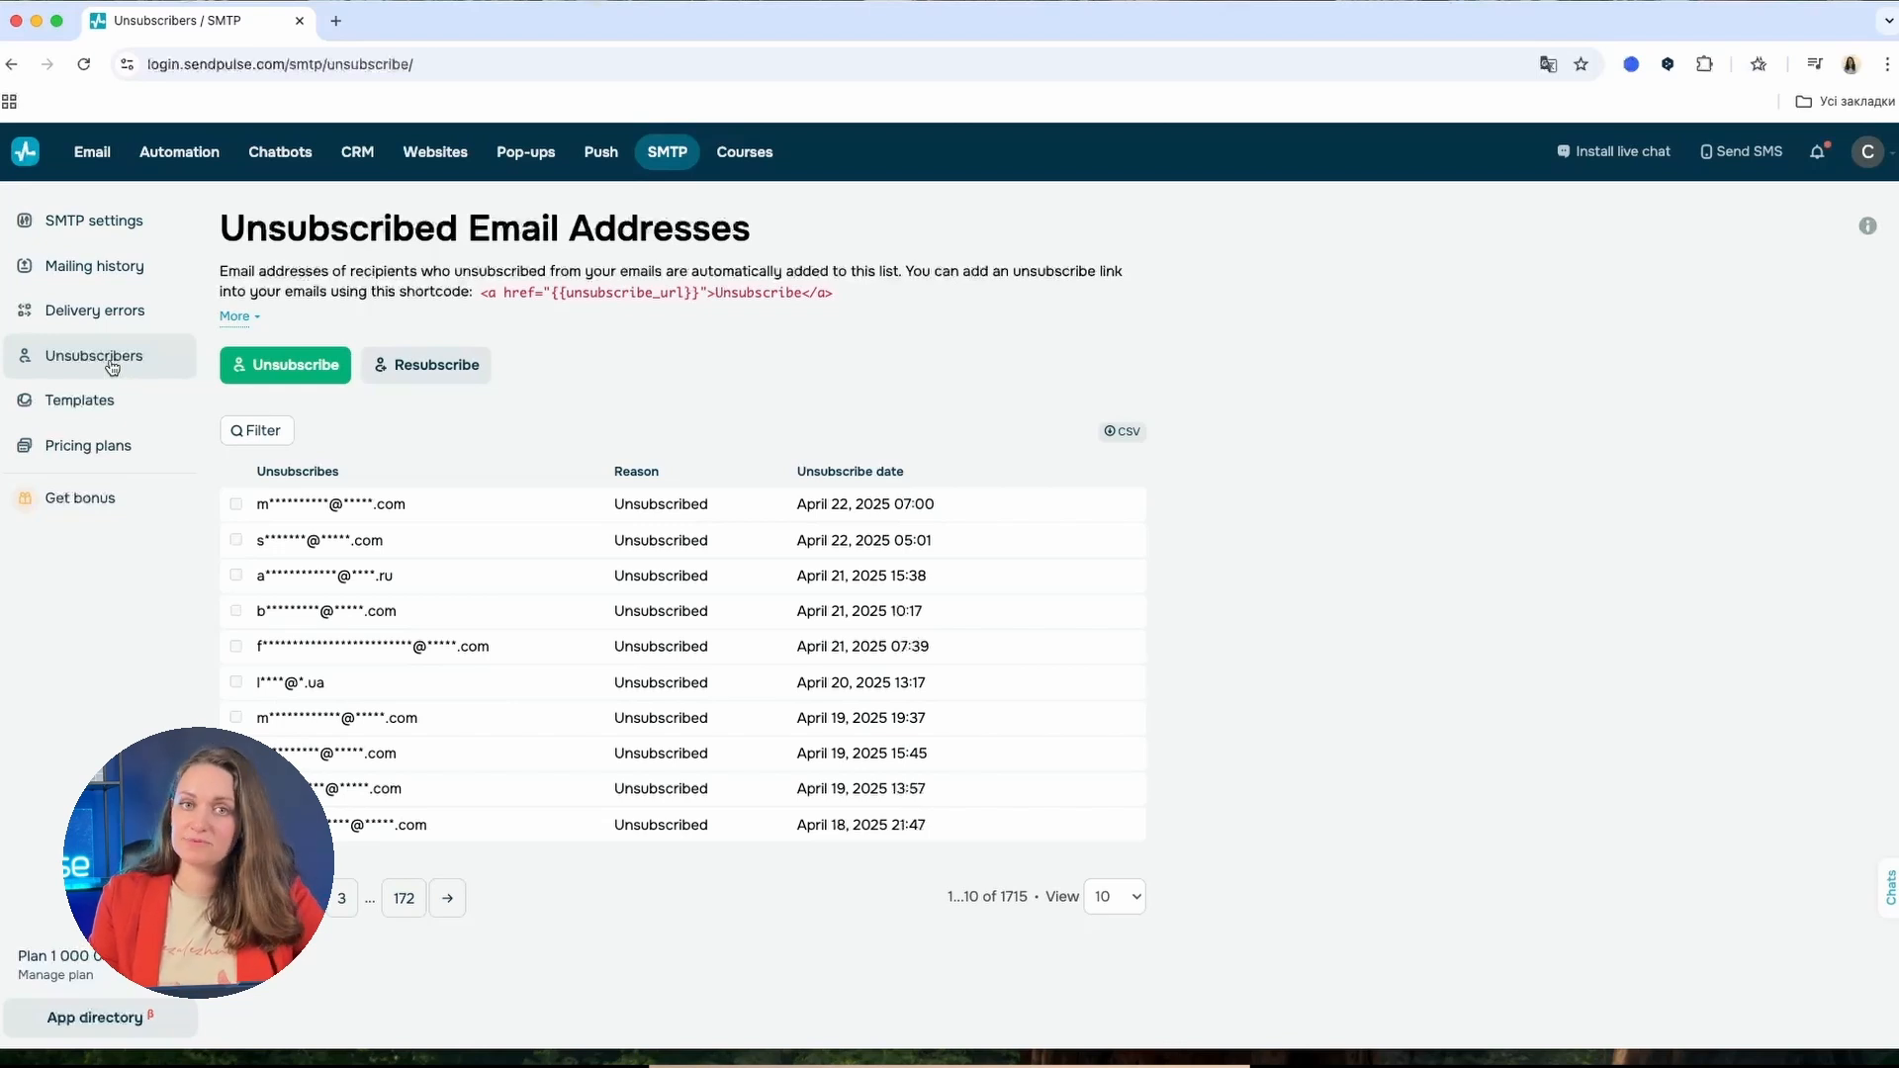
{"action": "left_click", "coordinate": [79, 399]}
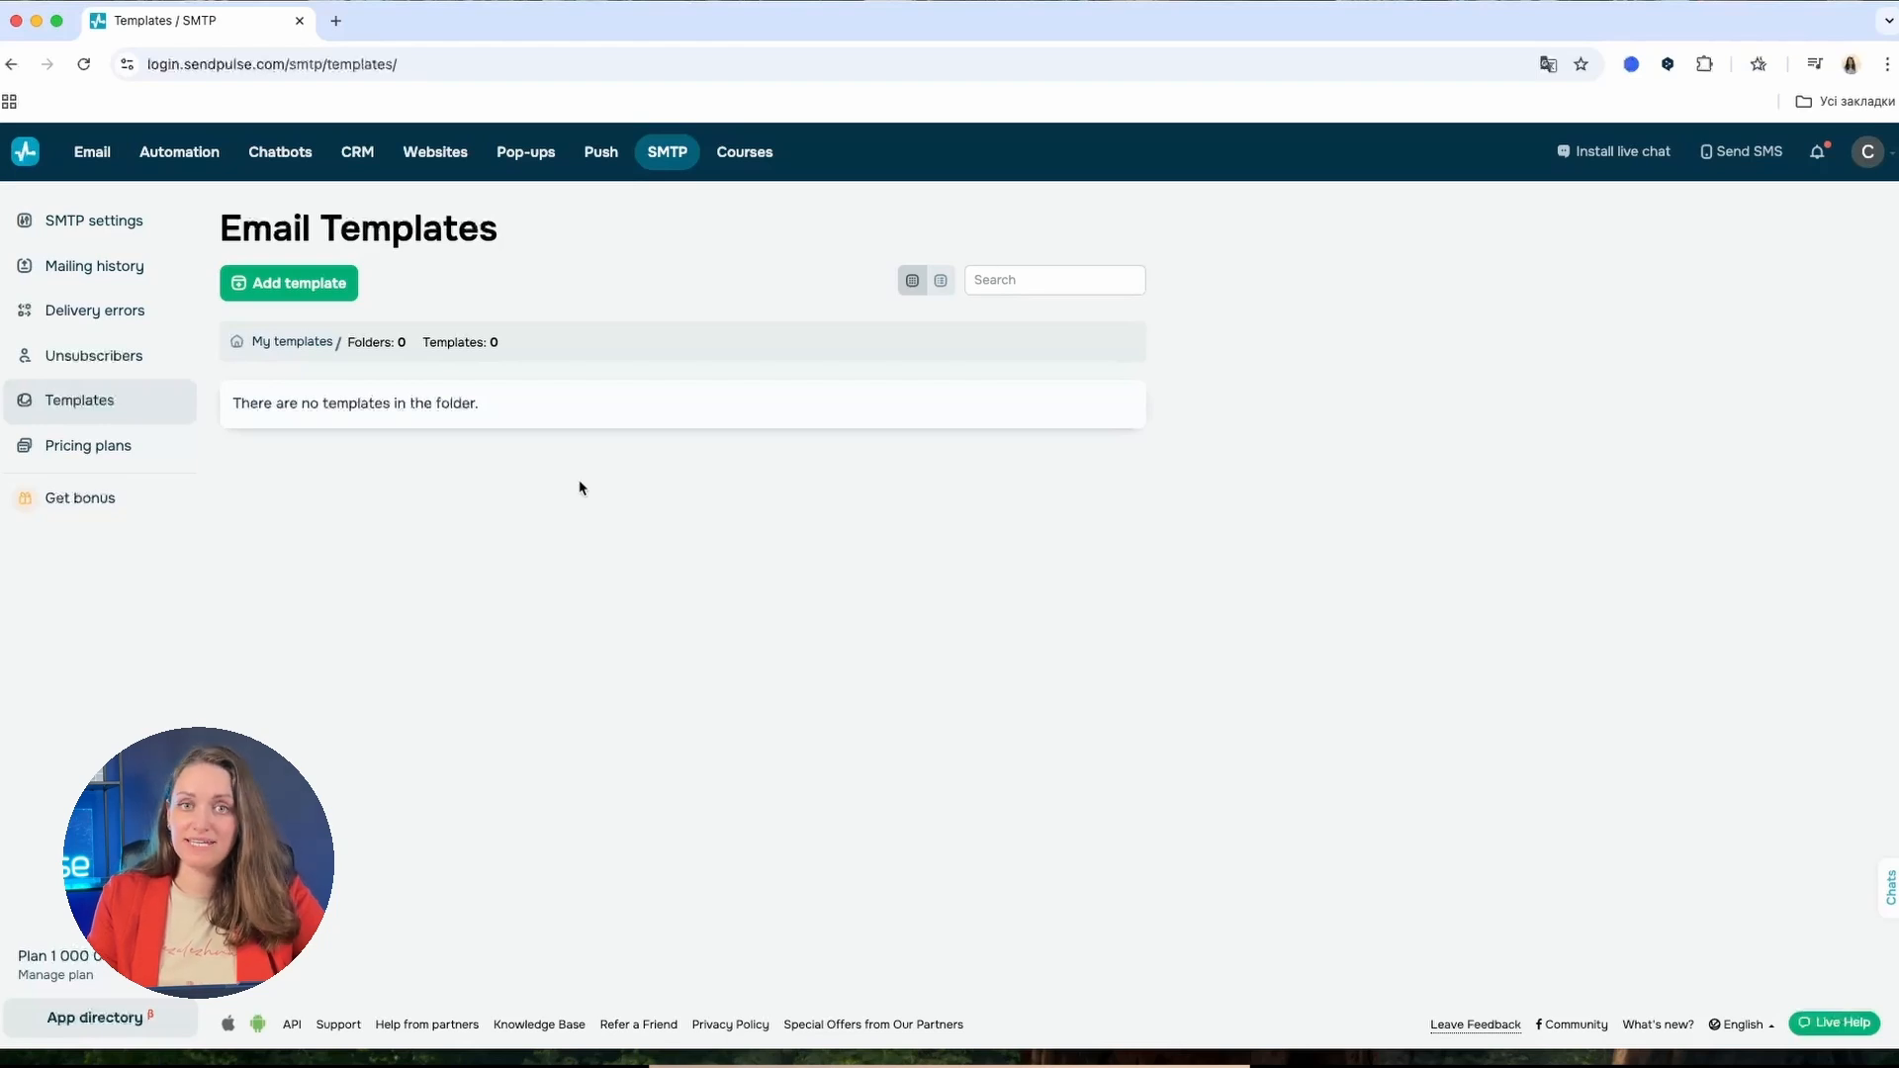
View the technical support request form and open the Knowledge Base
{"action": "left_click", "coordinate": [341, 1026]}
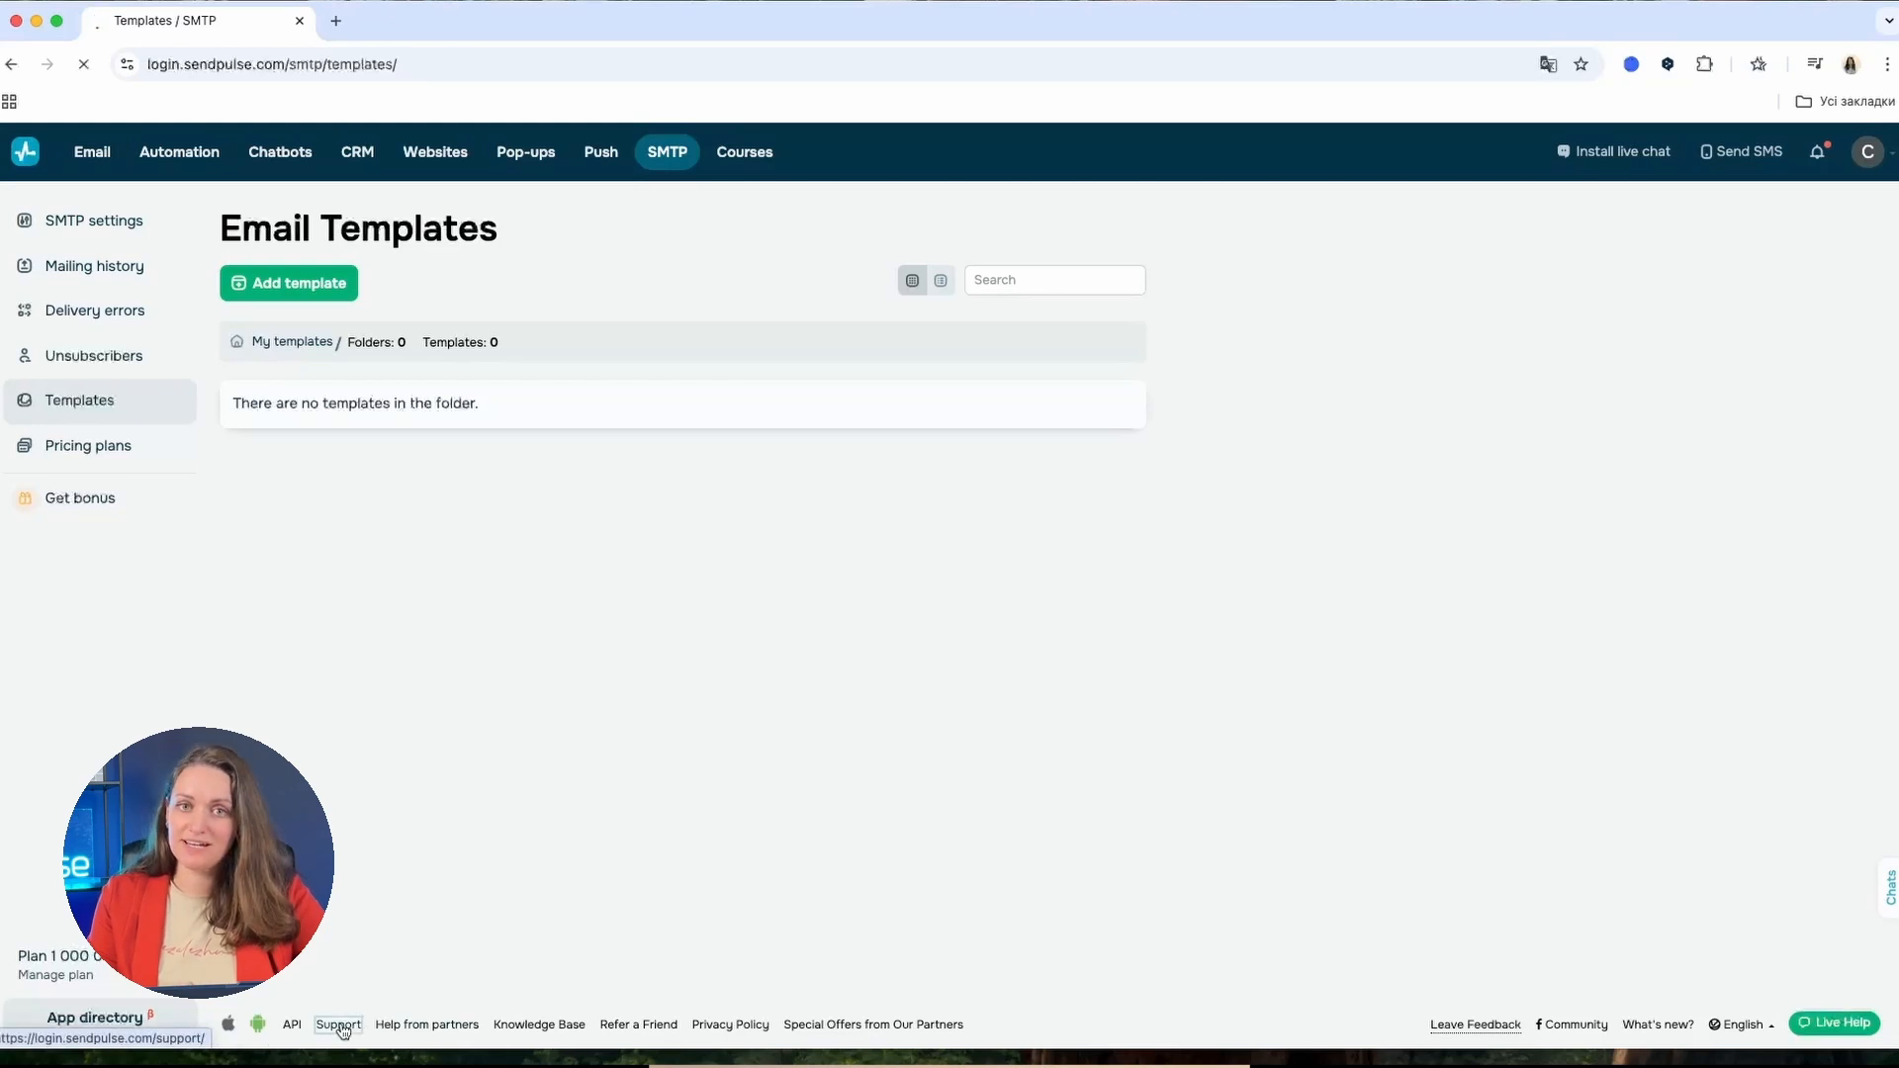
{"action": "scroll", "coordinate": [495, 977], "scroll_direction": "down", "scroll_amount": 5}
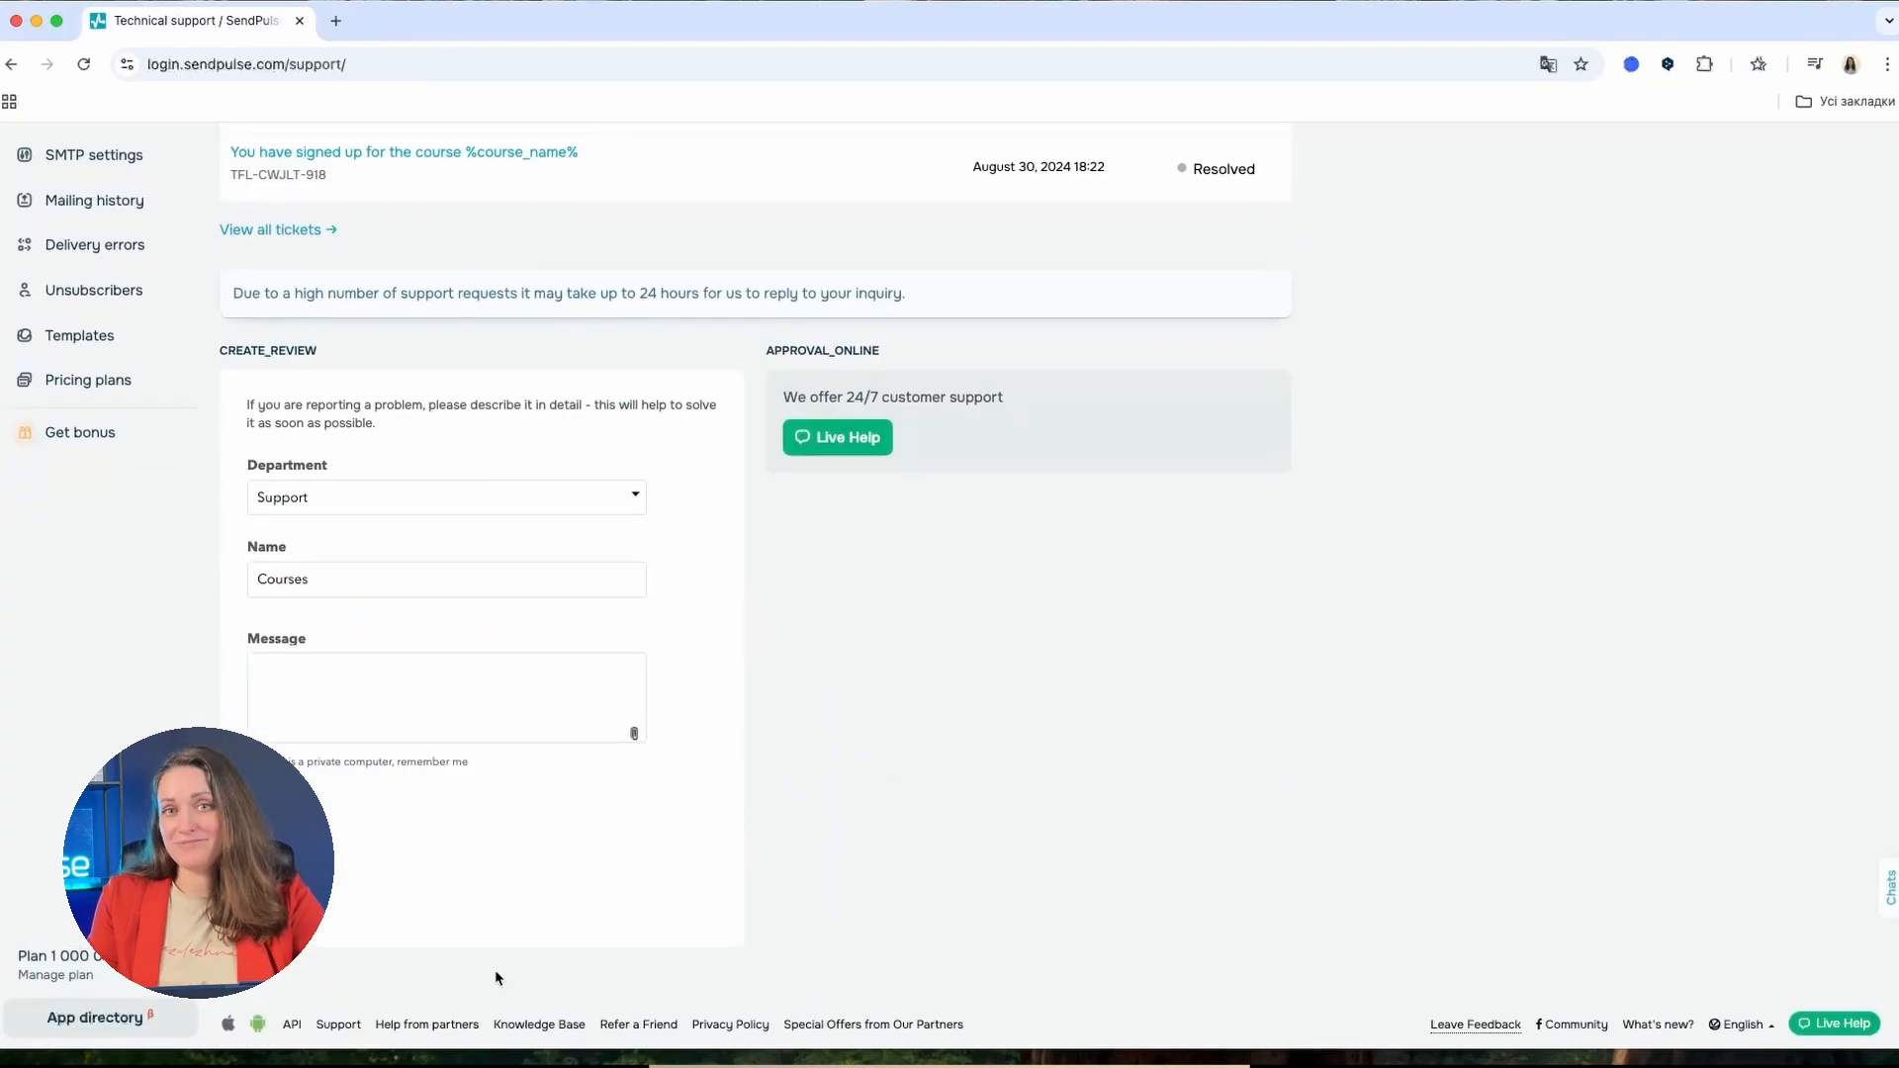
{"action": "left_click", "coordinate": [546, 1027]}
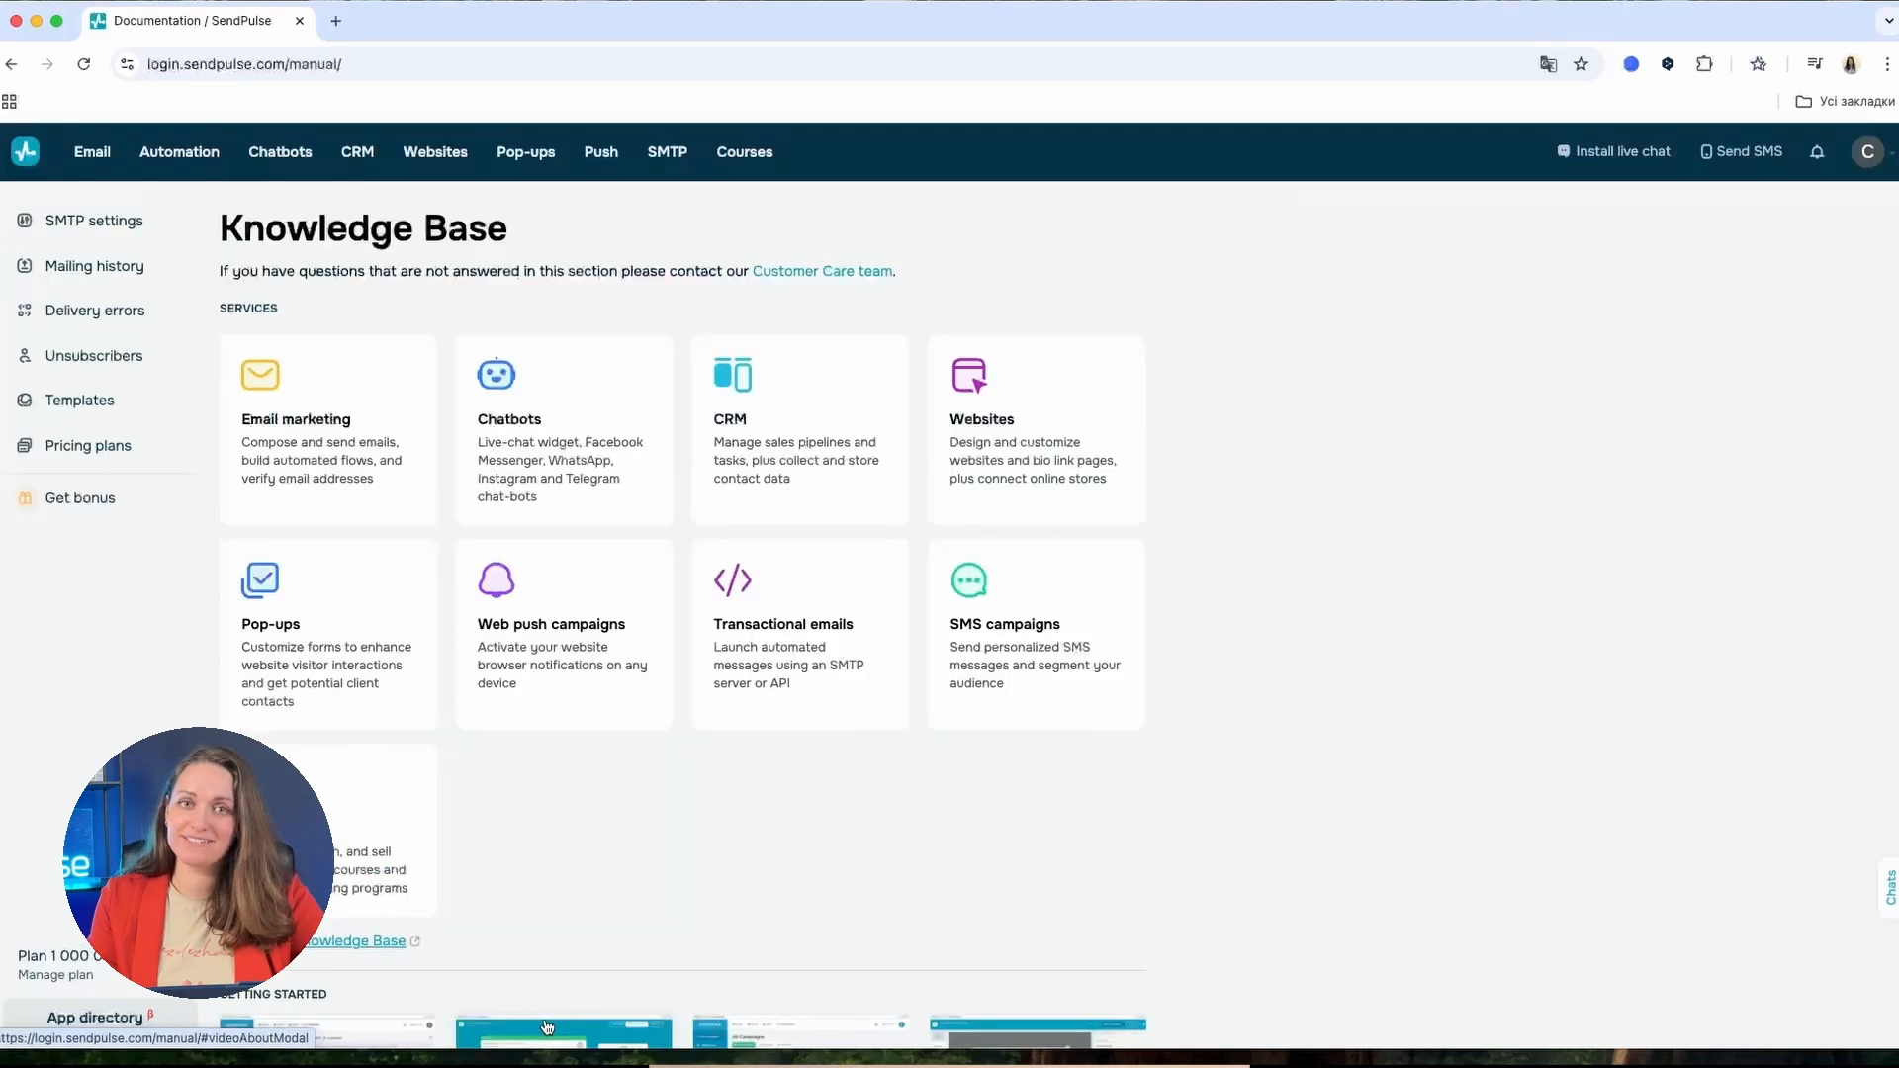